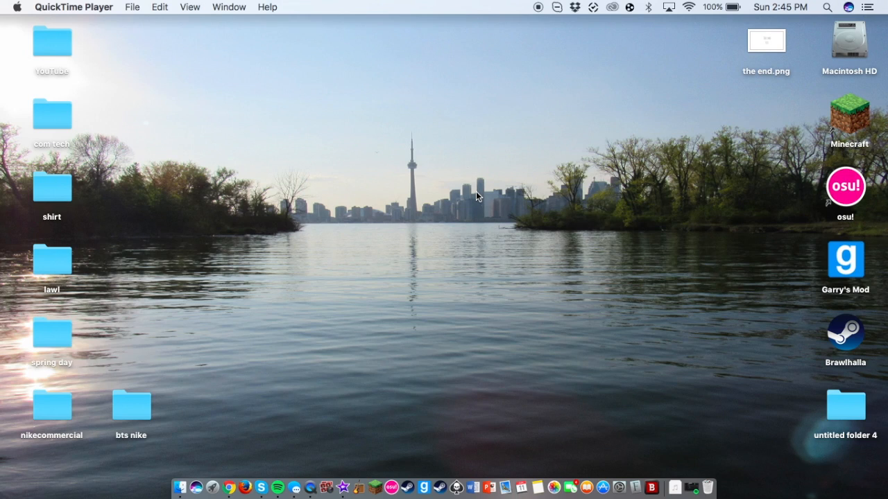
- Switch to the iMovie project and share the current frame with the number 27 as an image
key("ctrl+Right")
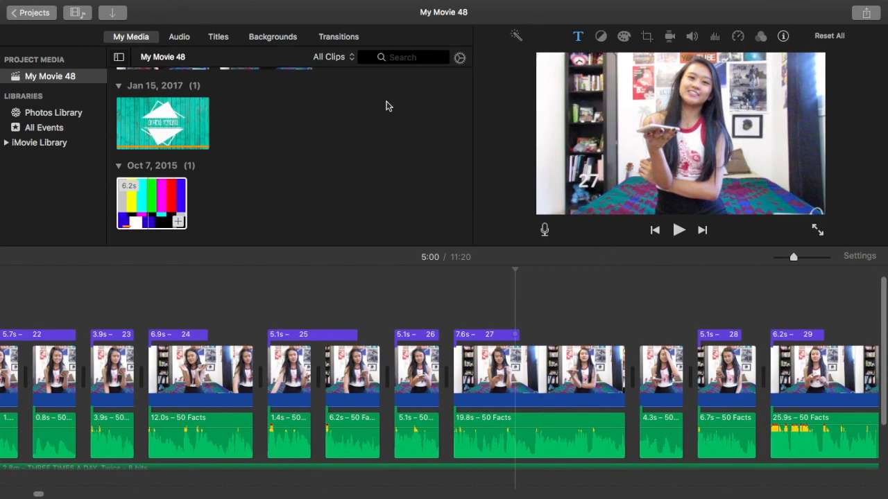
scroll(386, 105, "up", 2)
scroll(376, 148, "down", 2)
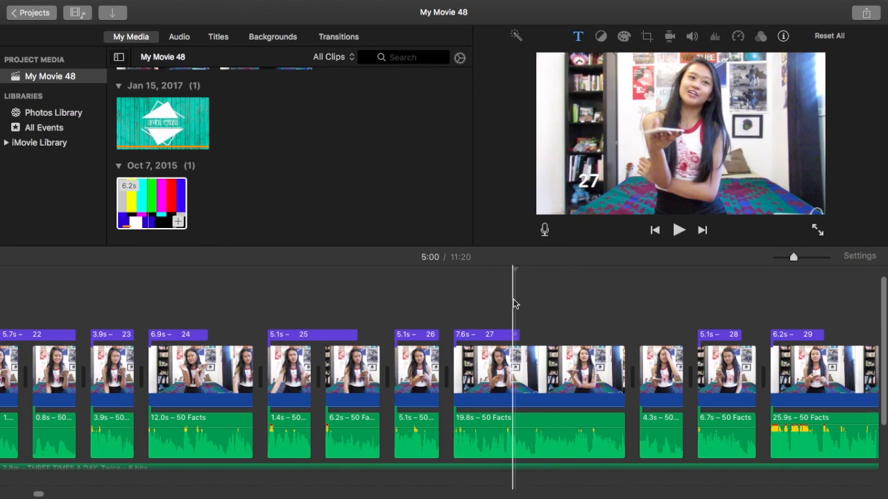
left_click(866, 14)
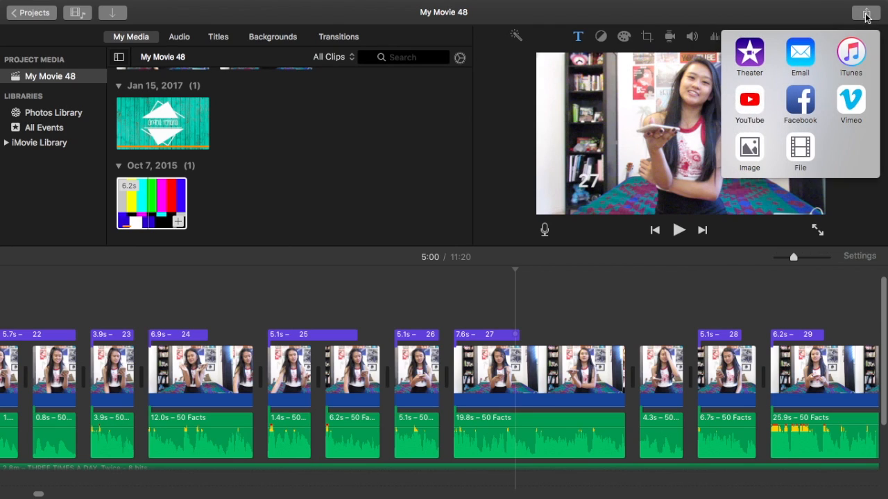
left_click(871, 16)
left_click(867, 15)
left_click(750, 152)
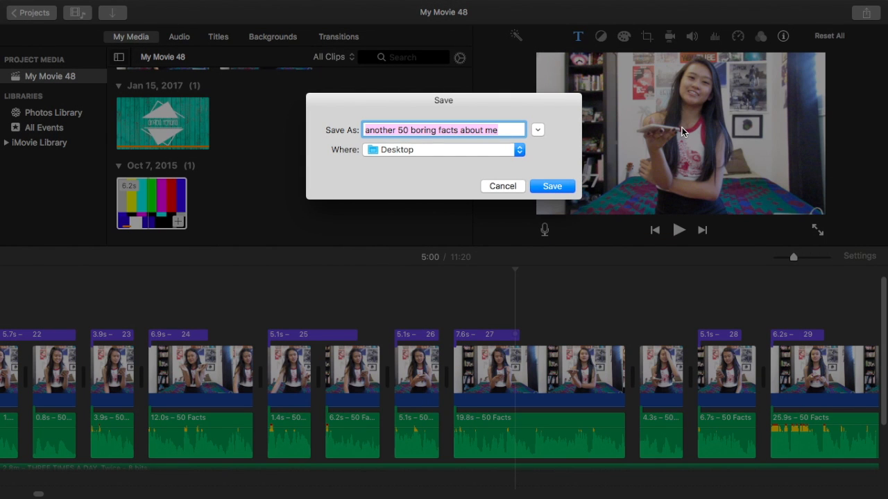
- Save the exported frame on the Desktop under the name thumbnail
key("BackSpace")
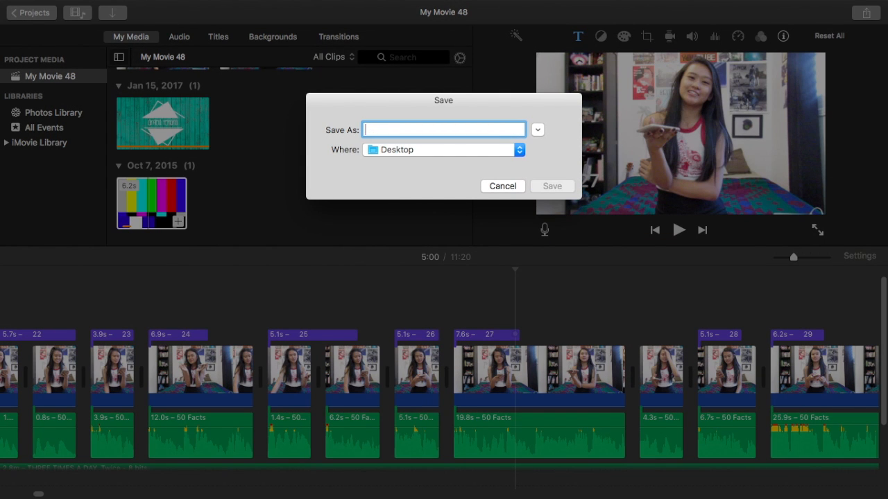
type("thumbnail")
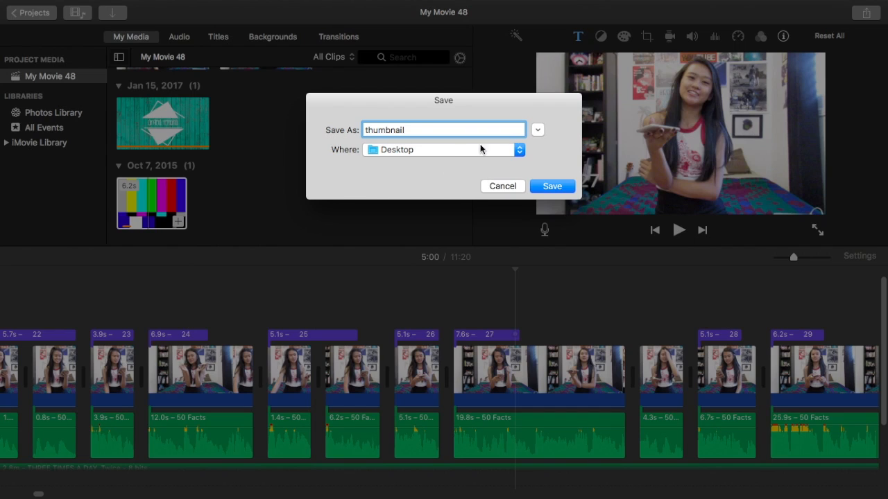
left_click(551, 186)
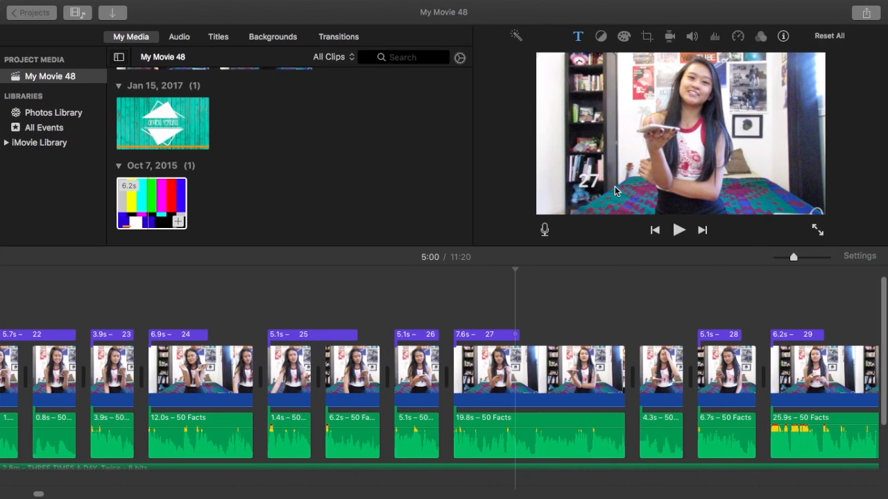
- Return to the desktop and duplicate thumbnail.jpg
key("ctrl+Left")
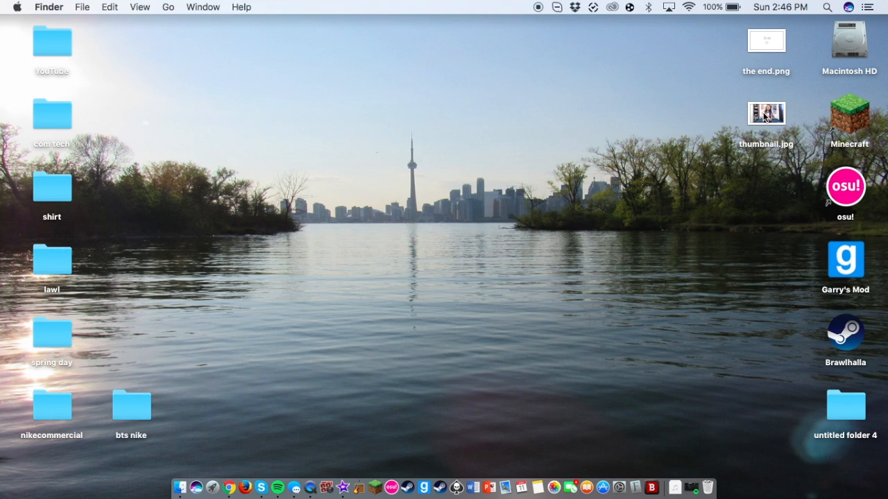
left_click(770, 113)
right_click(770, 112)
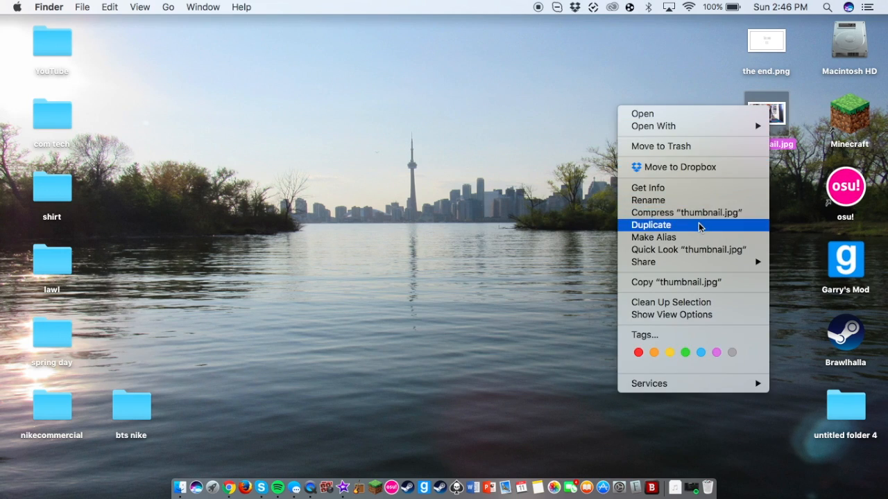
left_click(678, 225)
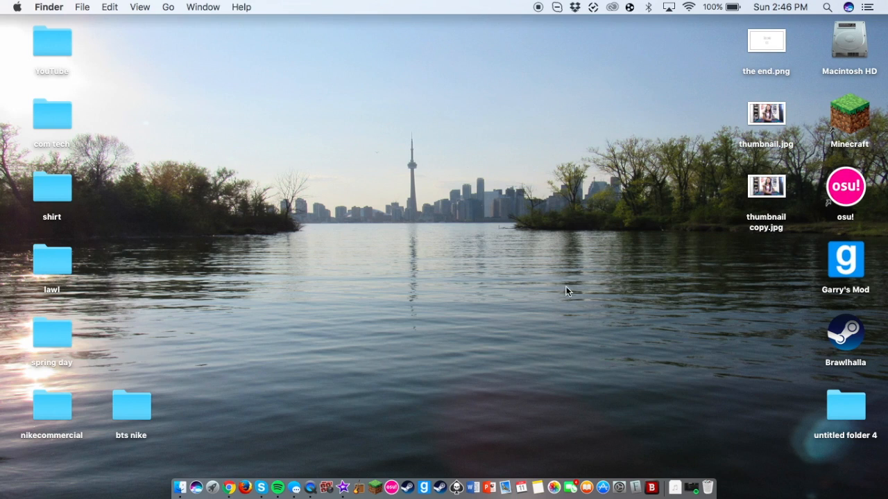
- Launch SketchBook and undo the stray mark on the blank canvas
left_click(213, 486)
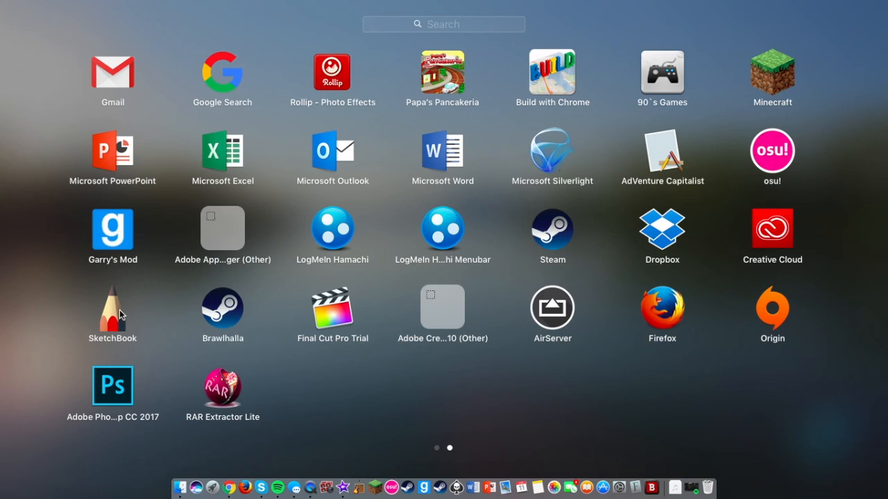
left_click(264, 238)
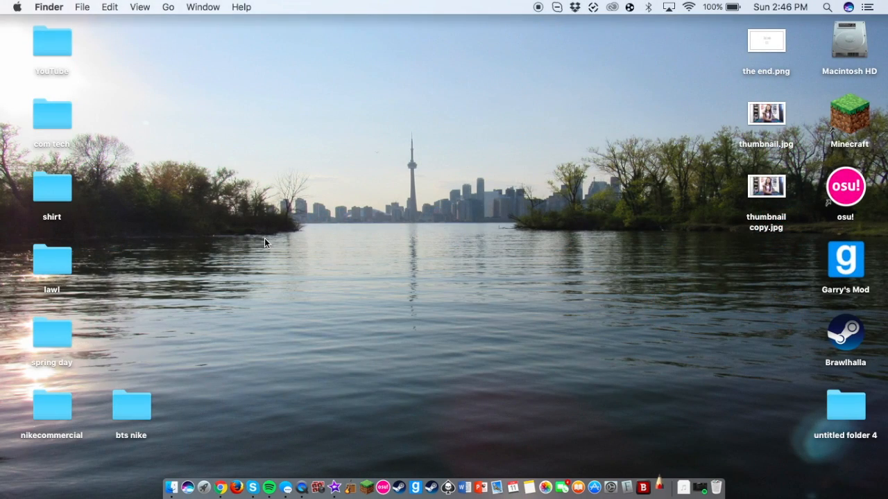
left_click(204, 486)
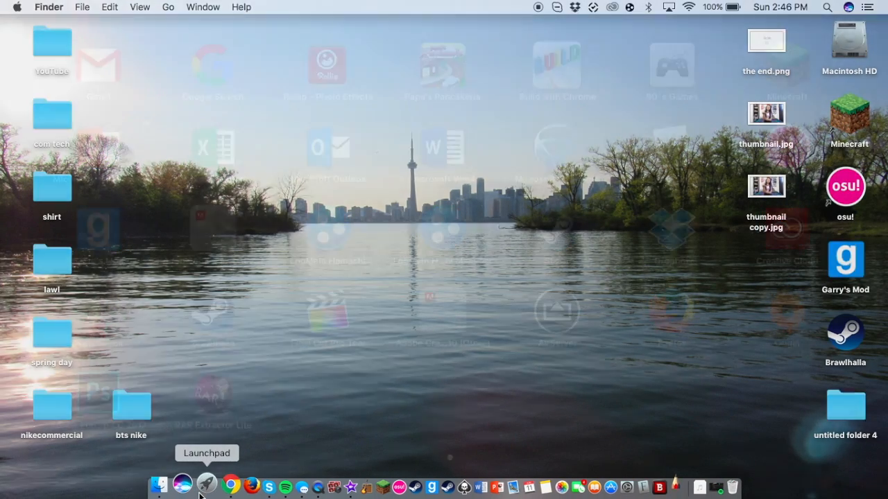
left_click(157, 401)
left_click(204, 487)
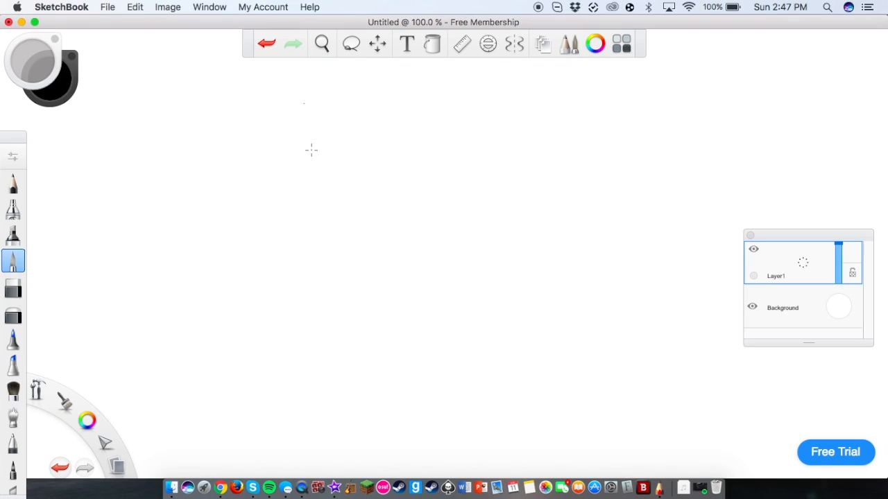
key("super+z")
scroll(160, 74, "down", 3)
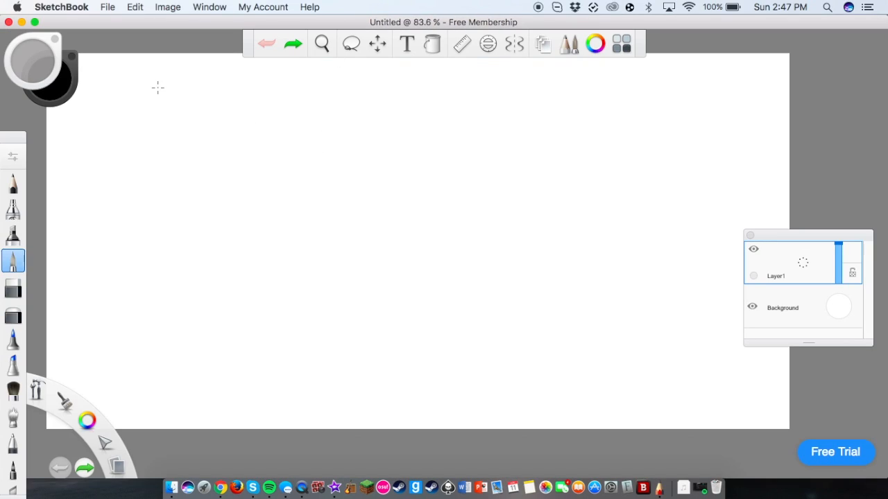
- Open thumbnail copy.jpg from the Desktop
left_click(108, 7)
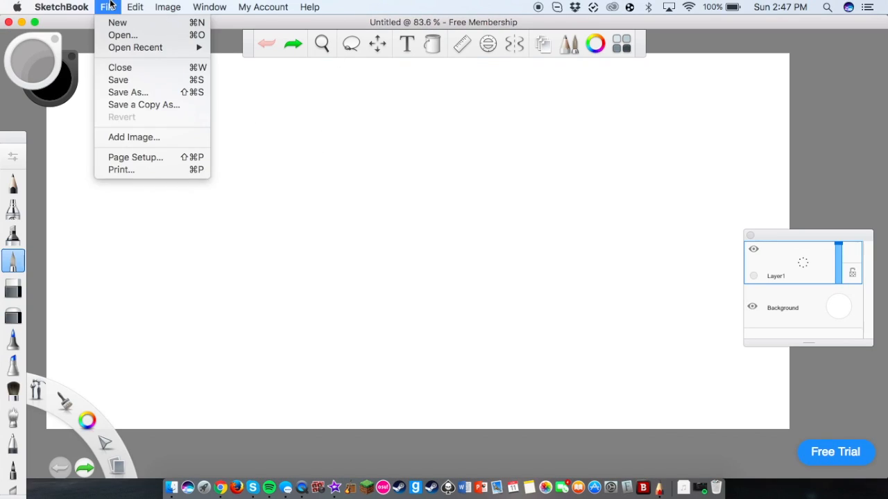
left_click(121, 35)
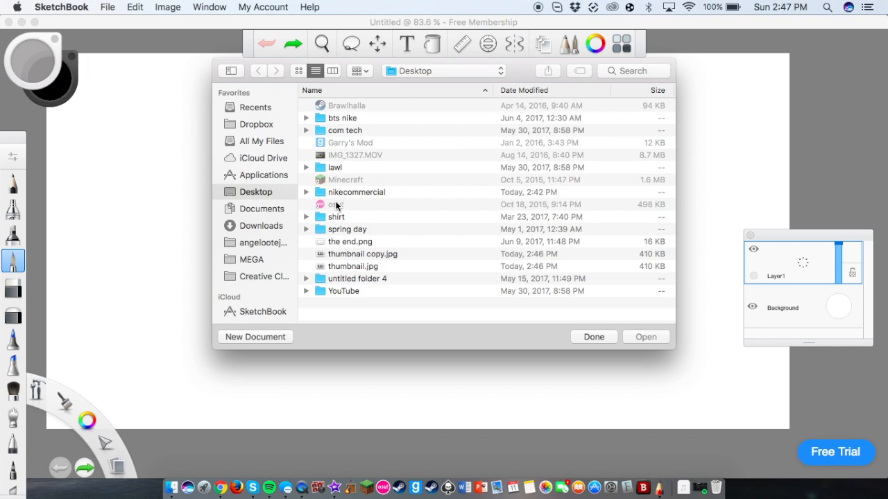
left_click(361, 258)
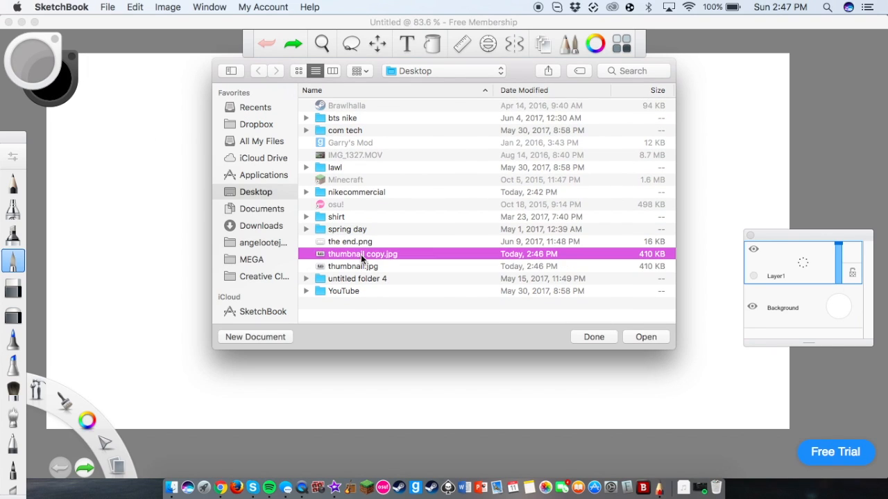
double_click(373, 255)
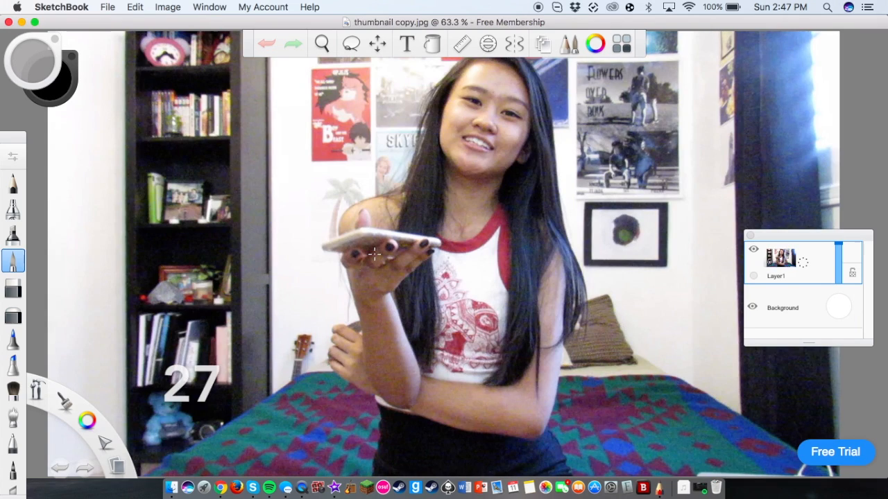
- Set the brush color to white and undo the test stroke made over the bookshelf
scroll(423, 218, "down", 3)
scroll(420, 218, "up", 1)
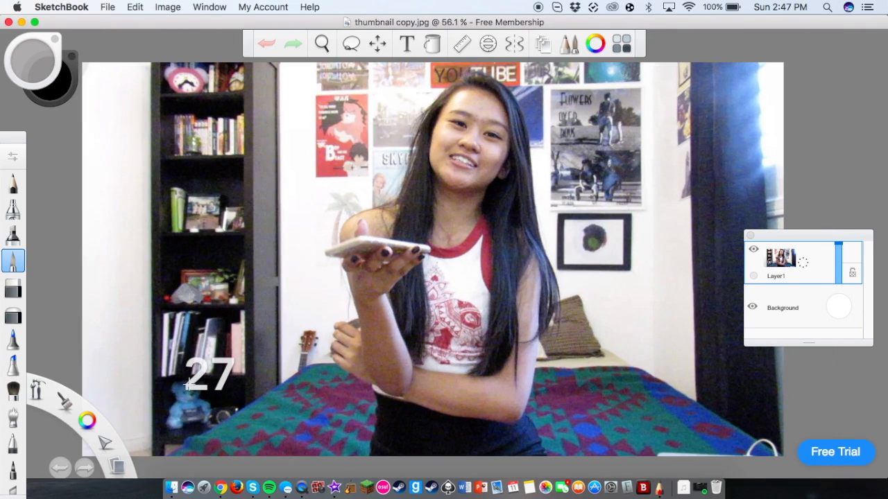
scroll(472, 222, "up", 6)
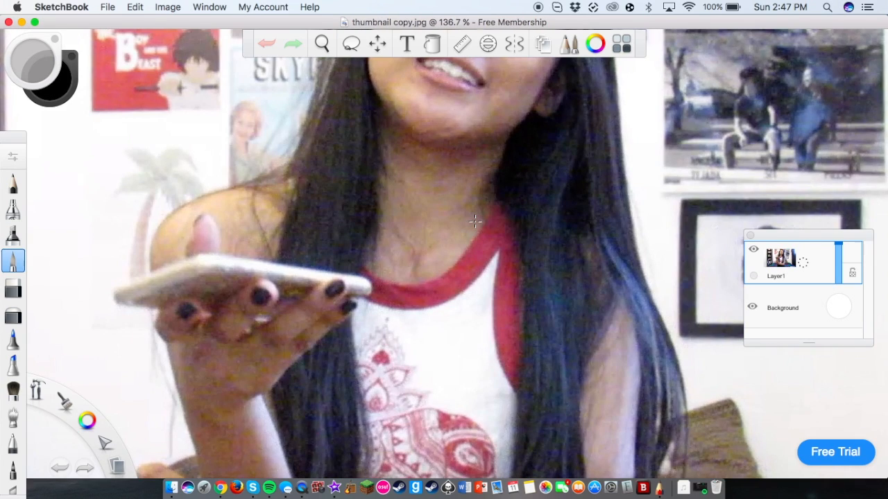
scroll(476, 214, "down", 4)
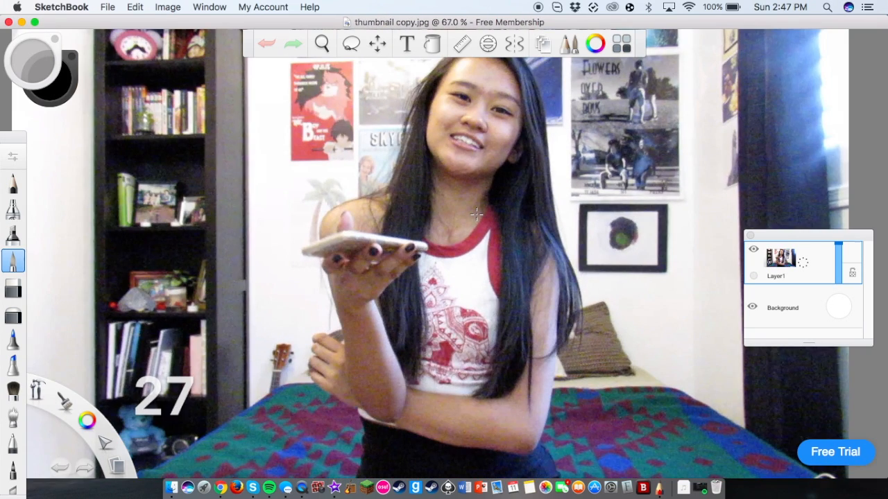
mouse_move(86, 419)
left_click(108, 443)
key("super+z")
left_click_drag(241, 264, 201, 316)
key("super+z")
- Adjust the brush size for outlining, try it with a stroke beside the bookshelf, and undo that test stroke
key("bracketright")
key("bracketright")
key("bracketright")
key("bracketright")
key("bracketright")
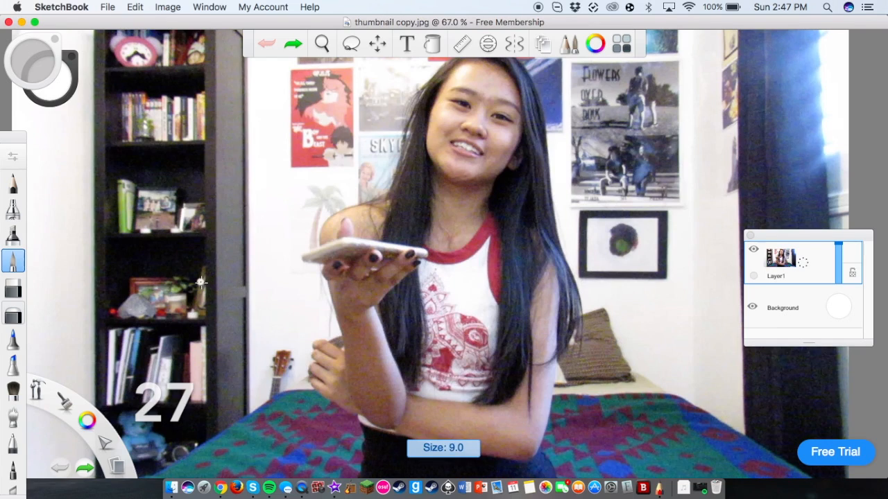
key("bracketleft")
key("bracketleft")
key("bracketleft")
key("super+shift+z")
key("super+z")
key("bracketright")
key("bracketleft")
left_click_drag(199, 285, 218, 353)
key("super+z")
key("super+z")
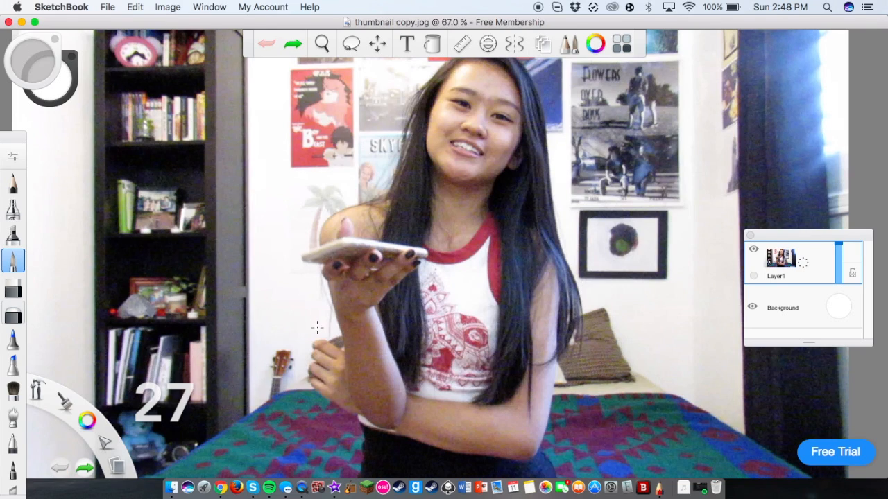
- Paint a white outline along the skirt's left edge, from the waist down to the image's lower border
scroll(368, 398, "down", 5)
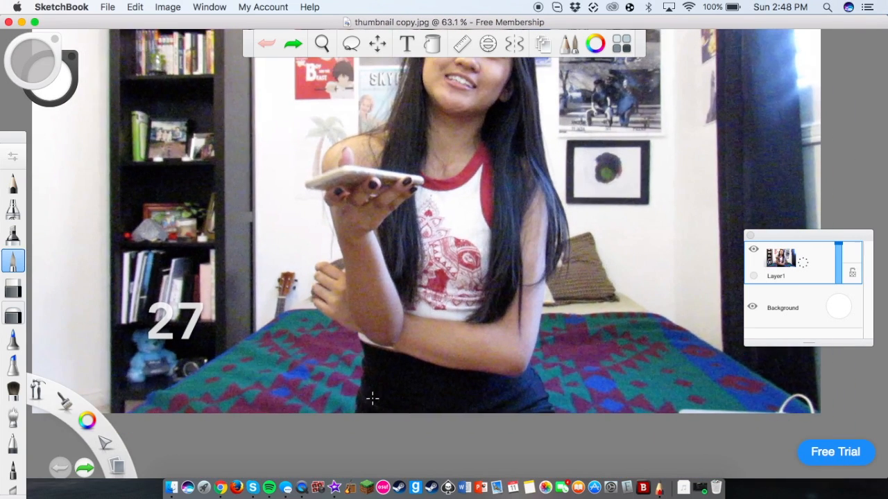
scroll(373, 398, "up", 10)
left_click_drag(346, 133, 321, 426)
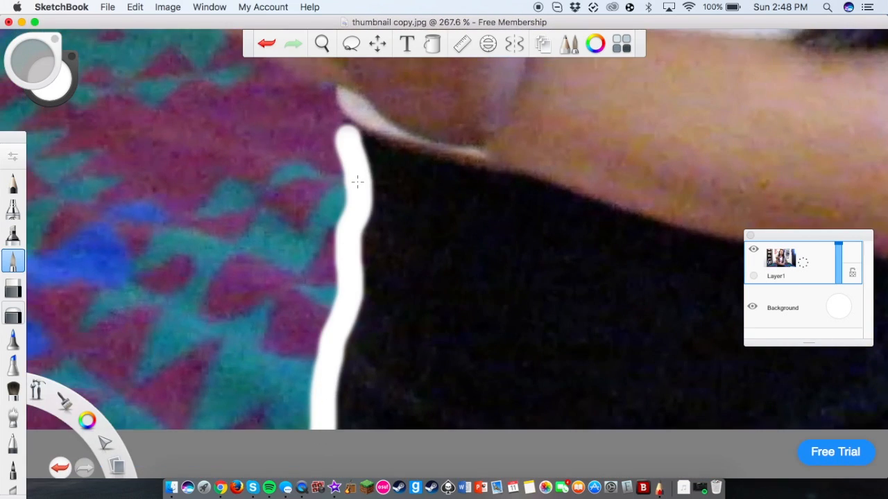
- Continue the white outline along the underside of the folded hand and wrist to meet the skirt line
scroll(358, 182, "down", 4)
scroll(357, 184, "up", 5)
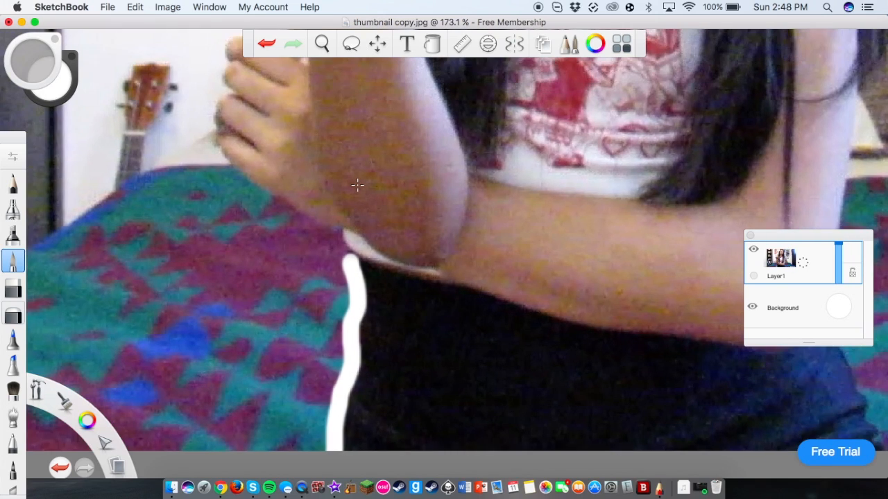
scroll(357, 185, "up", 2)
scroll(357, 185, "up", 4)
scroll(358, 185, "down", 3)
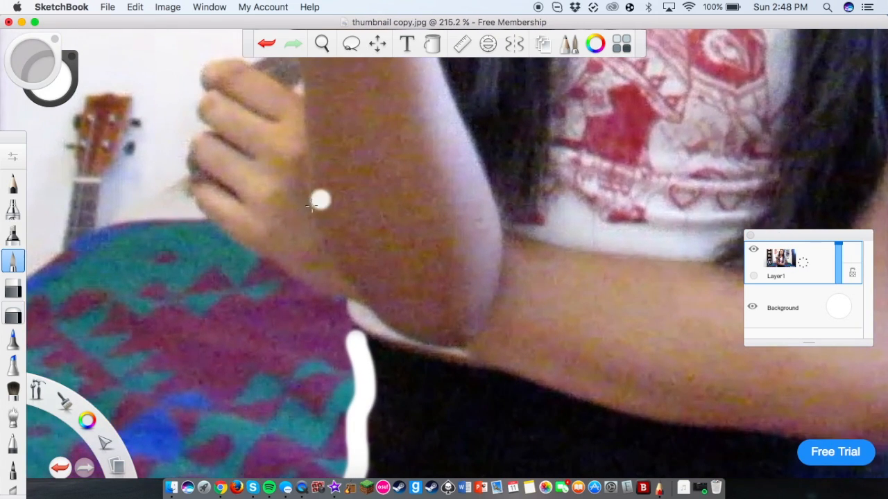
mouse_move(183, 200)
left_mouse_down()
mouse_move(210, 231)
mouse_move(336, 303)
mouse_move(360, 336)
left_mouse_up()
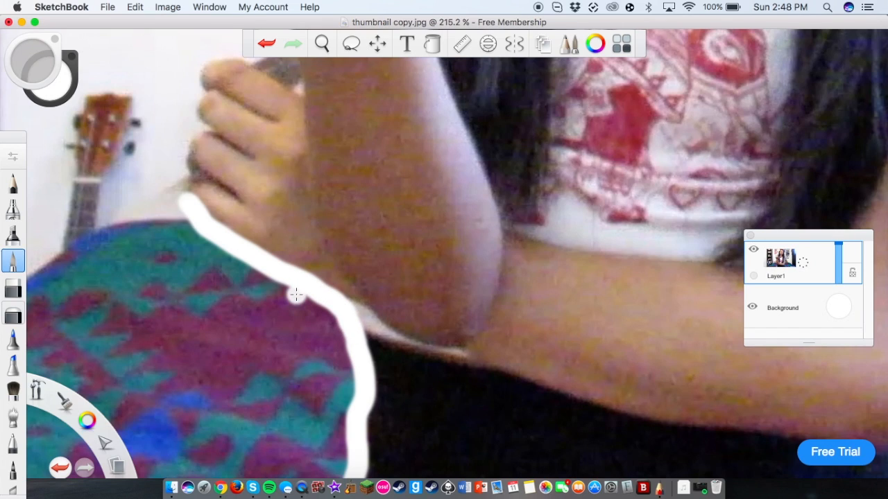
- Trace the white outline around the folded hand's fingers up to the raised forearm
scroll(295, 296, "down", 3)
scroll(238, 287, "up", 5)
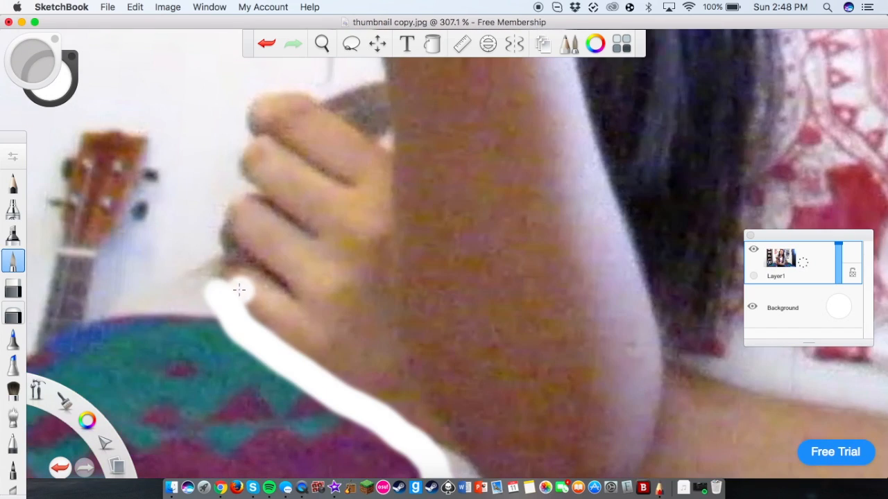
mouse_move(216, 295)
left_mouse_down()
mouse_move(217, 262)
mouse_move(229, 259)
mouse_move(218, 207)
mouse_move(243, 191)
mouse_move(250, 101)
mouse_move(262, 89)
mouse_move(334, 109)
mouse_move(386, 143)
left_mouse_up()
- Extend the white outline up the raised forearm and wrist and around the phone's left end
scroll(386, 143, "down", 6)
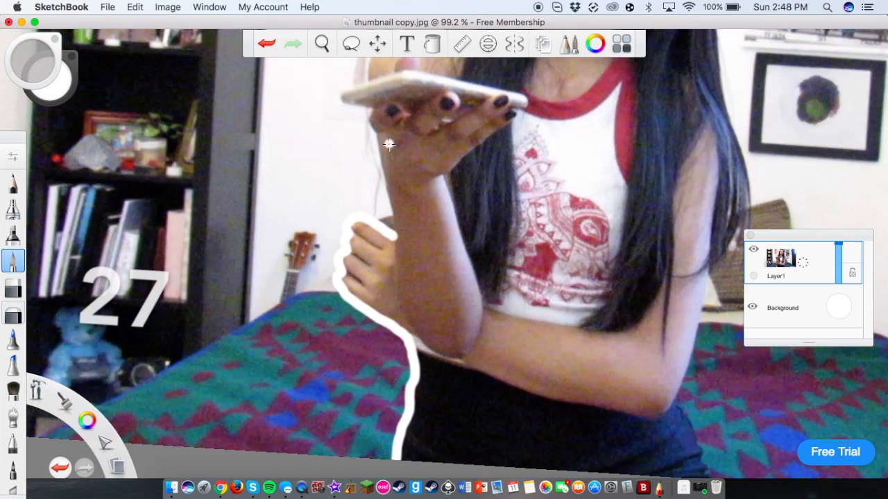
scroll(388, 142, "up", 8)
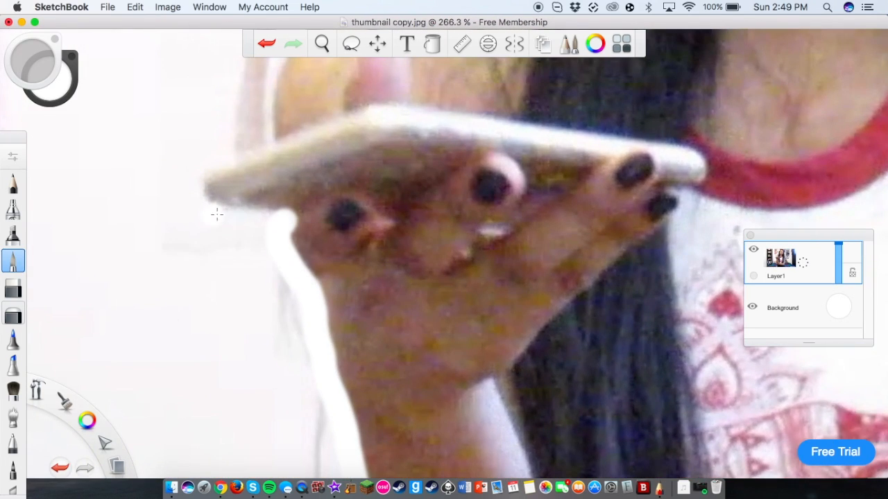
mouse_move(216, 214)
left_mouse_down()
mouse_move(276, 221)
mouse_move(230, 210)
mouse_move(204, 217)
mouse_move(200, 202)
mouse_move(216, 161)
mouse_move(271, 128)
left_mouse_up()
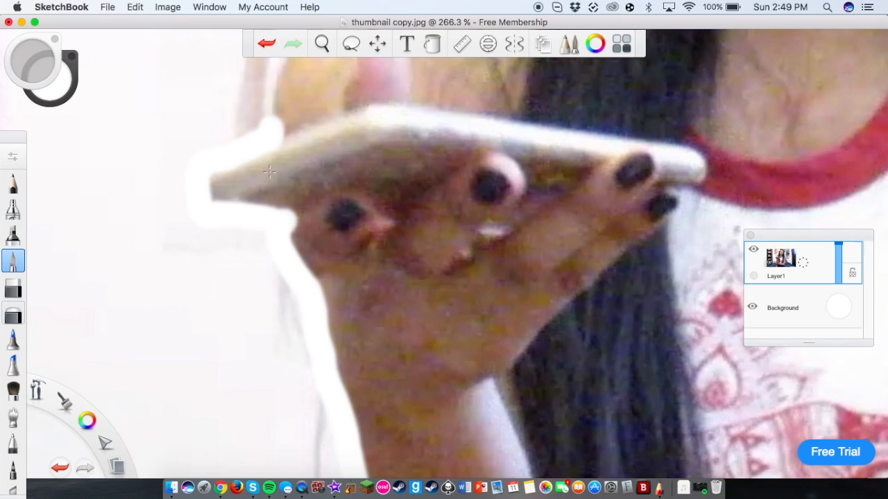
- Trace the white outline from the phone over the bare shoulder to the edge of the hair
scroll(269, 171, "down", 3)
scroll(269, 171, "up", 8)
scroll(269, 171, "down", 5)
scroll(269, 171, "up", 2)
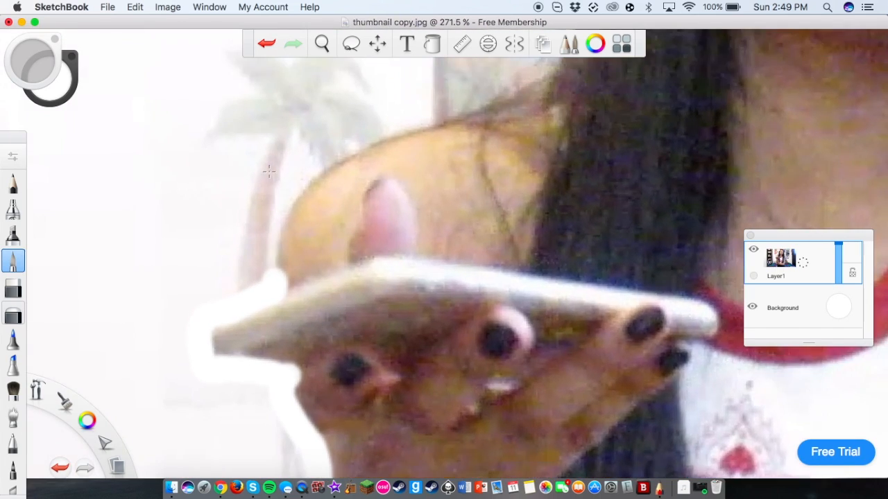
scroll(269, 172, "up", 3)
mouse_move(274, 319)
left_mouse_down()
mouse_move(312, 214)
mouse_move(475, 130)
mouse_move(548, 111)
left_mouse_up()
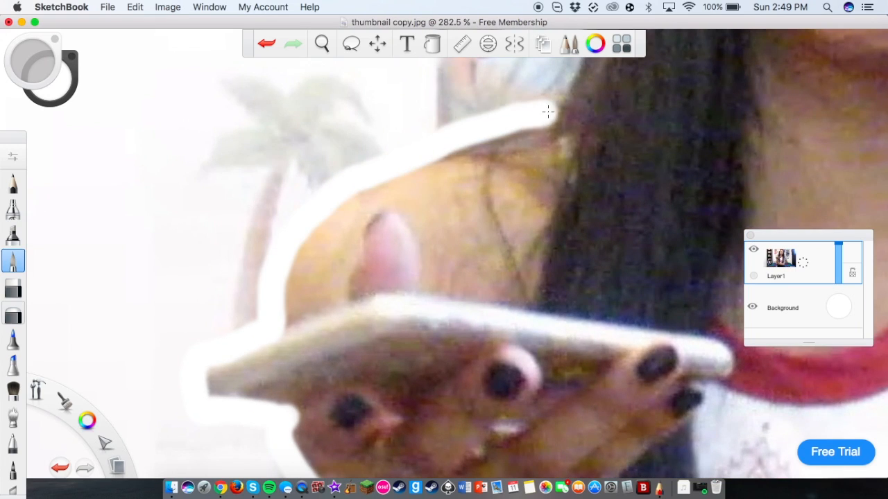
- Undo the last outline stroke, retrace it along the bare shoulder, and extend it up the edge of the hair
key("super+z")
mouse_move(262, 316)
left_mouse_down()
mouse_move(363, 184)
mouse_move(545, 136)
mouse_move(555, 117)
left_mouse_up()
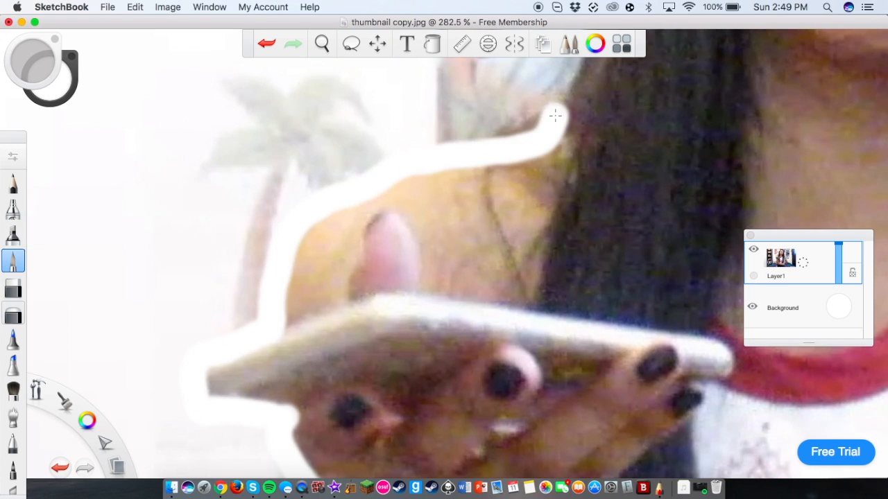
scroll(555, 117, "down", 4)
scroll(553, 119, "up", 3)
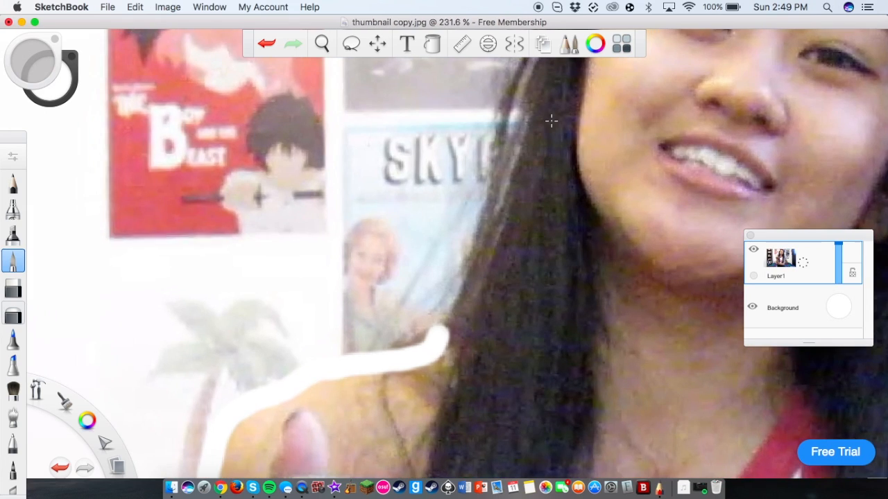
scroll(551, 120, "up", 3)
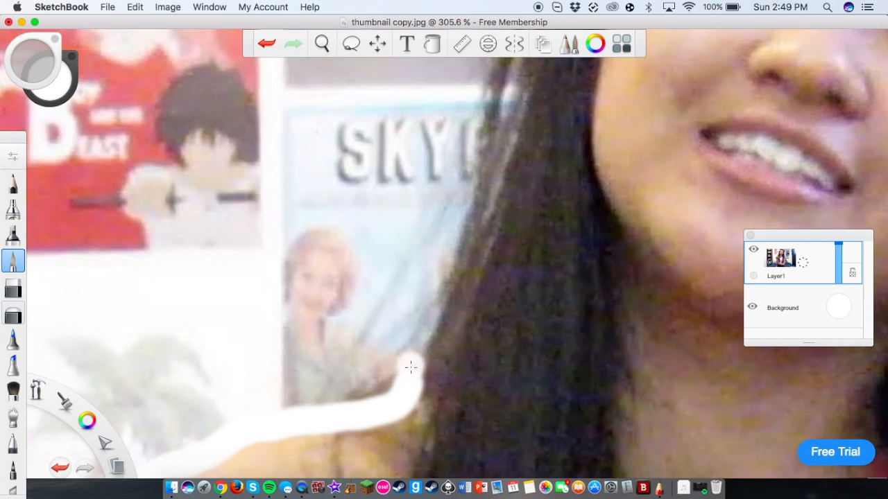
mouse_move(407, 378)
left_mouse_down()
mouse_move(460, 222)
mouse_move(478, 114)
mouse_move(476, 149)
left_mouse_up()
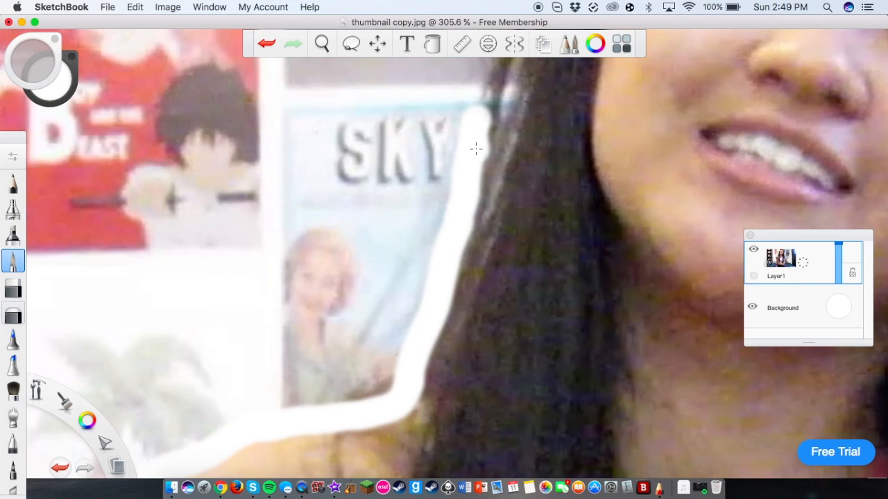
- Trace the white outline up the hair, over the top of the head and down the hair's other side
scroll(476, 148, "down", 5)
scroll(456, 257, "up", 3)
mouse_move(417, 368)
left_mouse_down()
mouse_move(452, 236)
mouse_move(476, 192)
mouse_move(616, 68)
left_mouse_up()
mouse_move(616, 68)
left_mouse_down()
mouse_move(345, 169)
mouse_move(495, 144)
mouse_move(624, 347)
left_mouse_up()
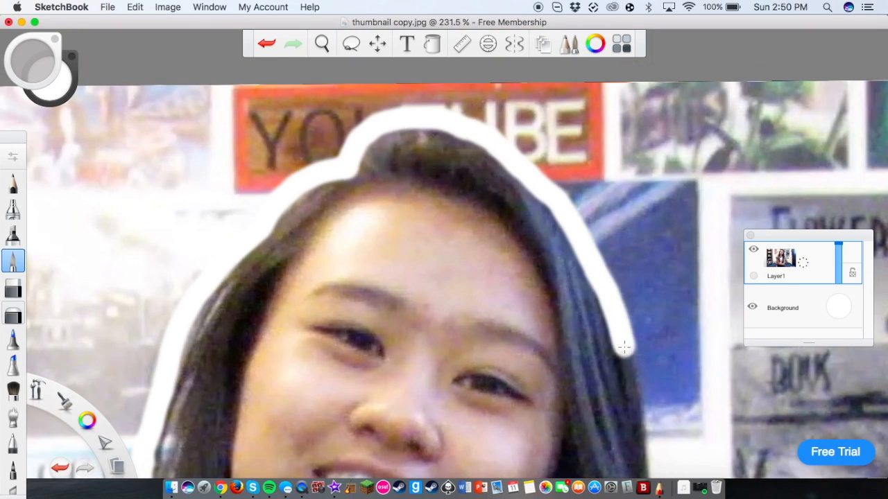
- Continue the white outline down the hair and arm, past the elbow and along the skirt to the picture's bottom edge
scroll(624, 347, "down", 2)
scroll(502, 182, "down", 3)
scroll(444, 264, "up", 3)
left_click_drag(418, 187, 468, 367)
scroll(467, 367, "up", 3)
mouse_move(568, 69)
left_mouse_down()
mouse_move(512, 250)
mouse_move(457, 342)
mouse_move(454, 424)
left_mouse_up()
scroll(455, 424, "down", 2)
scroll(529, 66, "up", 3)
mouse_move(529, 67)
left_mouse_down()
mouse_move(482, 307)
mouse_move(535, 440)
left_mouse_up()
scroll(481, 307, "down", 1)
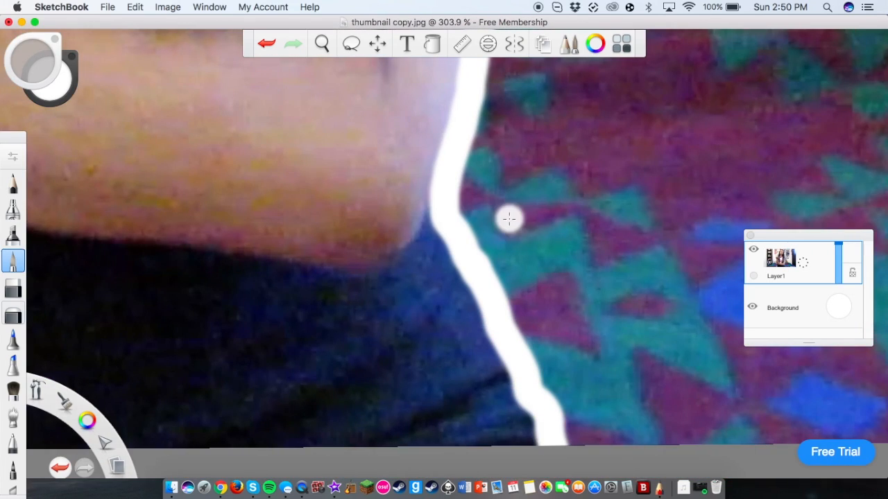
scroll(509, 219, "down", 10)
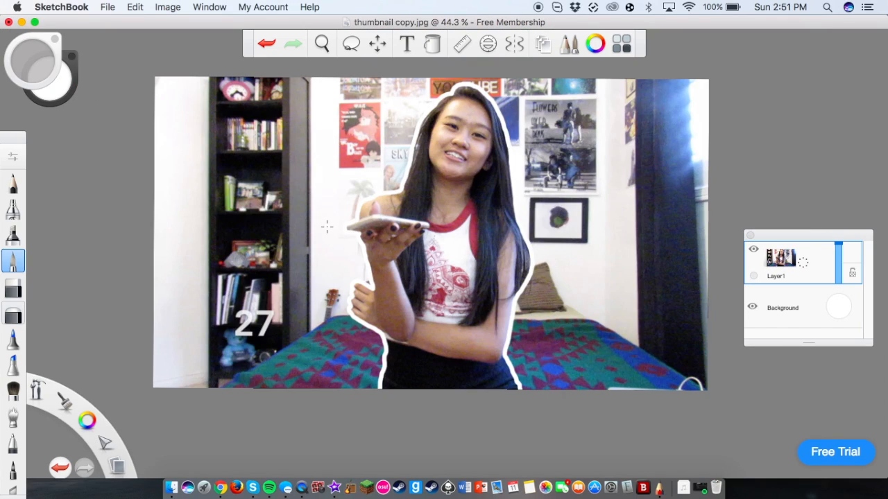
- Close the drawing with its changes saved and open thumbnail copy.jpg from the desktop in Preview
left_click(9, 22)
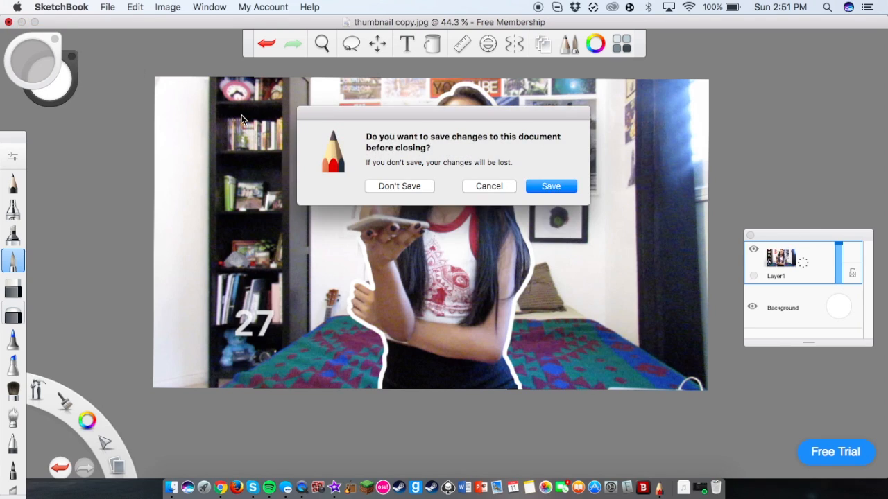
left_click(566, 188)
double_click(766, 187)
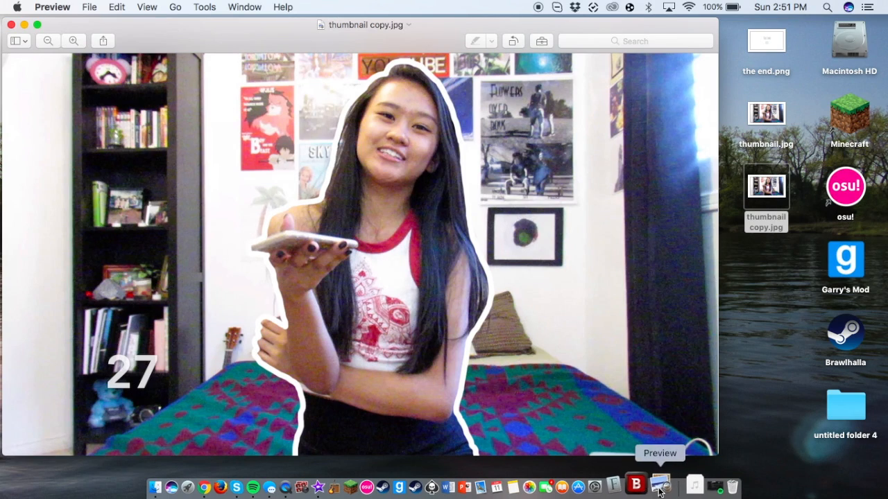
- Remove the white wall beside the bookshelf with Instant Alpha and convert the document to PNG
left_click(542, 42)
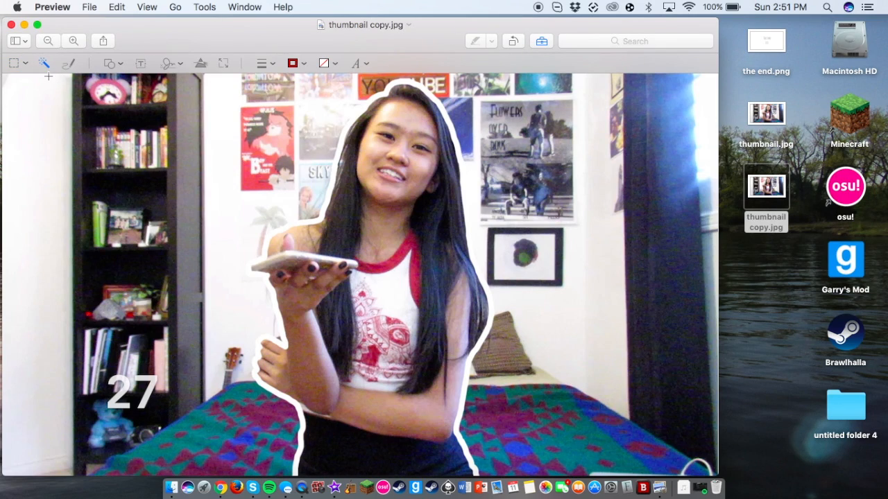
left_click_drag(29, 117, 103, 157)
left_click_drag(99, 153, 96, 153)
key("Delete")
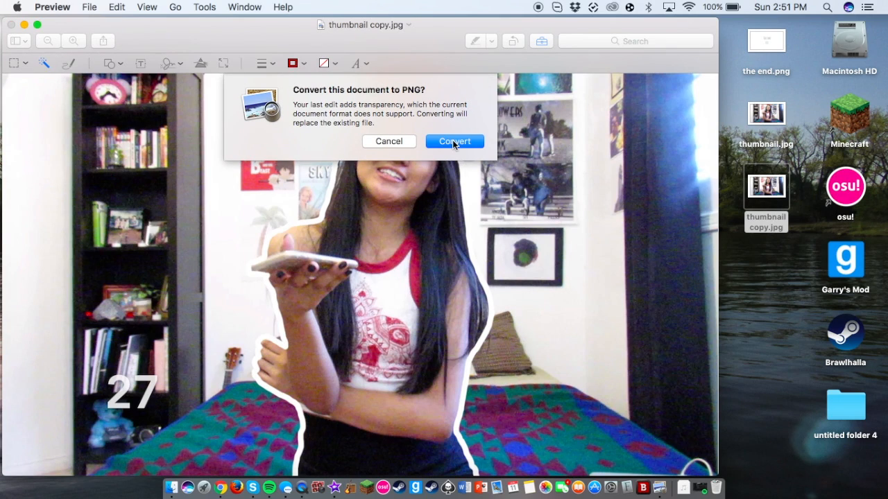
left_click(454, 142)
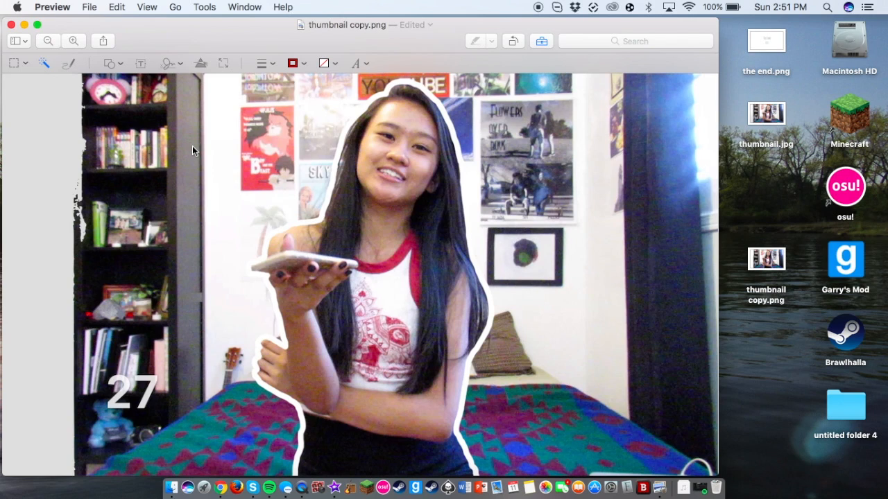
- Remove the white wall areas around the posters on both sides of the person with Instant Alpha
left_click_drag(261, 145, 282, 133)
mouse_move(273, 211)
left_mouse_down()
mouse_move(274, 229)
mouse_move(275, 208)
left_mouse_up()
mouse_move(233, 132)
left_mouse_down()
mouse_move(237, 147)
mouse_move(222, 142)
left_mouse_up()
left_click(292, 170)
left_click_drag(316, 189, 318, 195)
key("Delete")
mouse_move(518, 301)
left_mouse_down()
mouse_move(529, 314)
mouse_move(524, 299)
left_mouse_up()
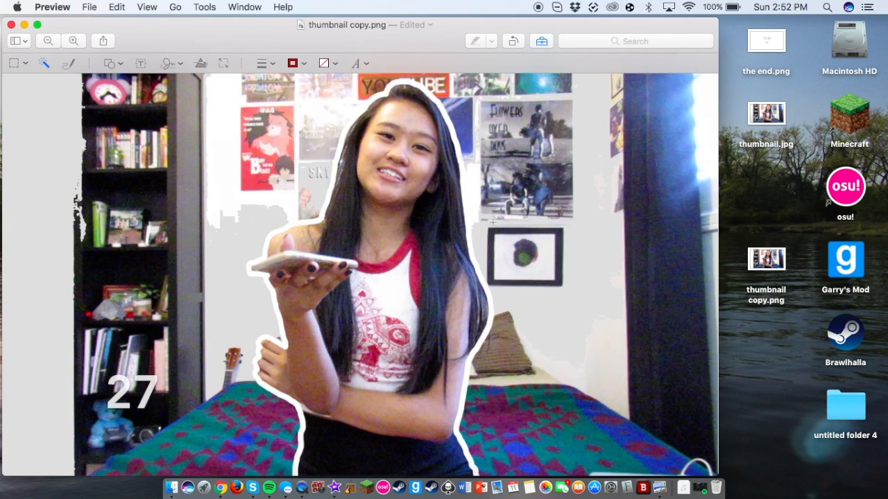
left_click_drag(476, 191, 493, 147)
key("Delete")
- Delete the bookshelf, the bed's left part and the red poster area with rectangular selections
left_click_drag(198, 443, 5, 75)
key("Delete")
key("Delete")
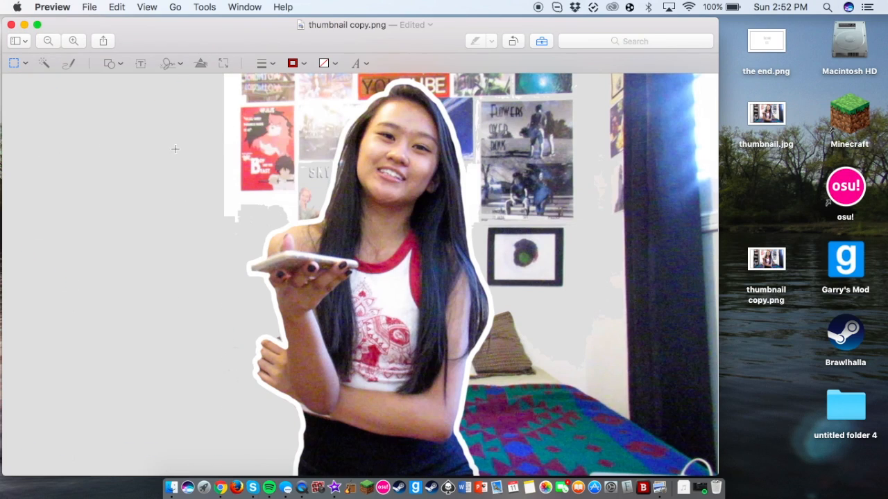
left_click_drag(280, 219, 190, 44)
key("Delete")
left_click_drag(243, 247, 185, 178)
key("Delete")
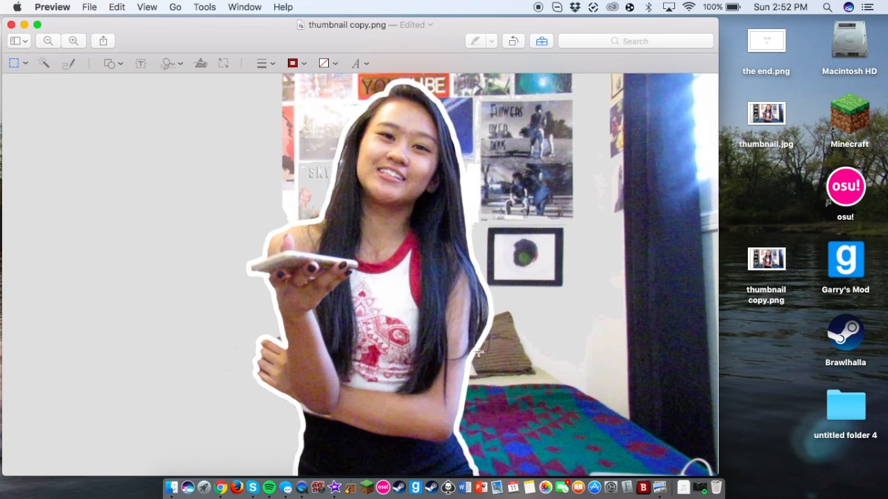
- Delete the black-and-white posters right of the person and clear more of the surrounding background with Instant Alpha
left_click_drag(519, 61, 617, 212)
key("Delete")
left_click(78, 63)
key("Delete")
left_click_drag(528, 236, 536, 256)
- Delete the leftover poster pieces beside and above the person's head with rectangular selections
scroll(340, 287, "up", 5)
left_click_drag(334, 298, 356, 284)
scroll(293, 393, "down", 5)
scroll(293, 393, "down", 5)
left_click_drag(462, 178, 77, 79)
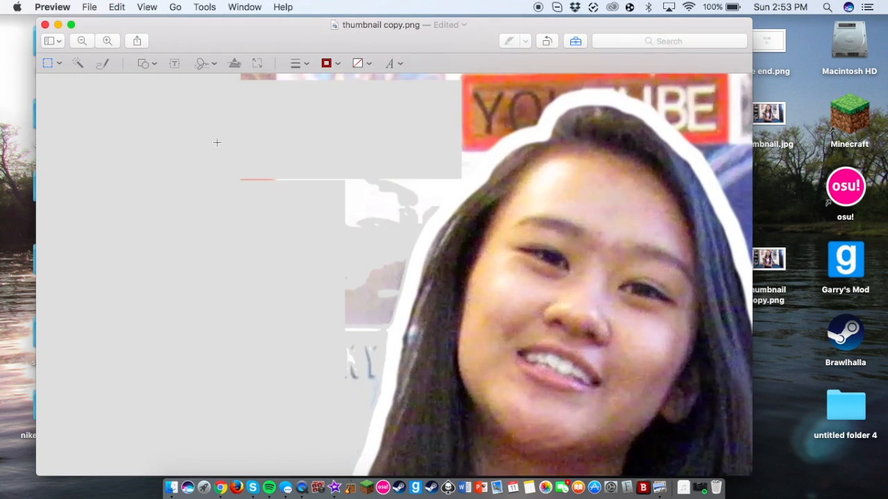
key("Delete")
scroll(394, 208, "down", 5)
left_click_drag(629, 299, 394, 10)
key("Delete")
- Remove the remaining background patch next to the white outline with Instant Alpha
scroll(414, 240, "up", 5)
left_click(78, 63)
left_click(385, 141)
key("Delete")
- Delete the leftover background outside the outline on the right side of the hair with rectangular selections
scroll(384, 141, "up", 5)
left_click_drag(90, 238, 110, 364)
key("Delete")
mouse_move(305, 91)
left_mouse_down()
mouse_move(331, 117)
mouse_move(418, 294)
mouse_move(421, 321)
left_mouse_up()
key("Delete")
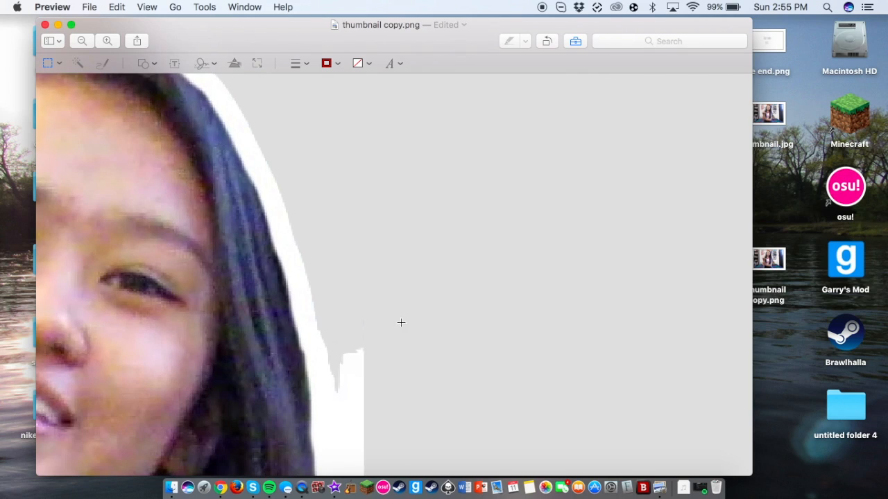
scroll(382, 313, "down", 10)
scroll(383, 316, "up", 3)
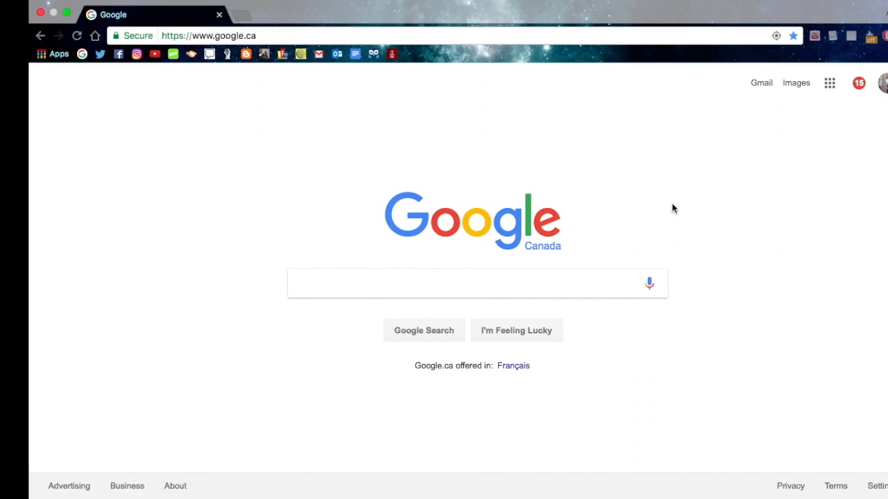
- Go to picmonkey.com in Chrome
left_click(263, 35)
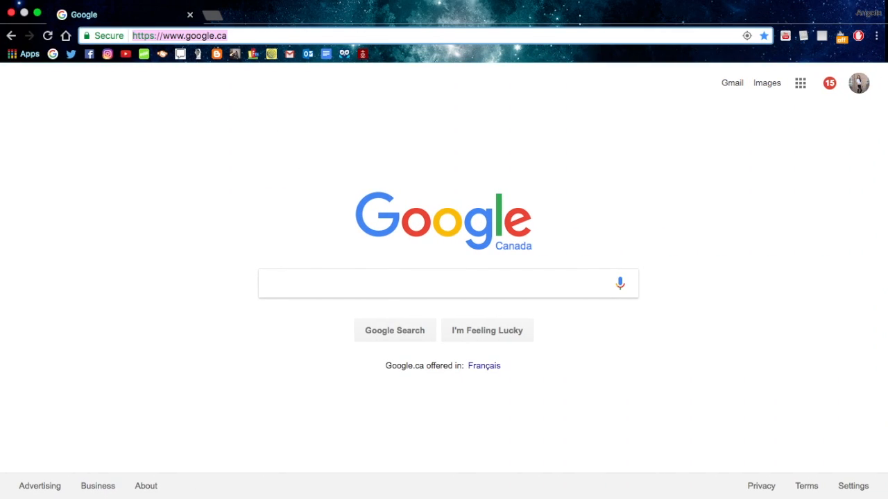
type("picmonkey.com")
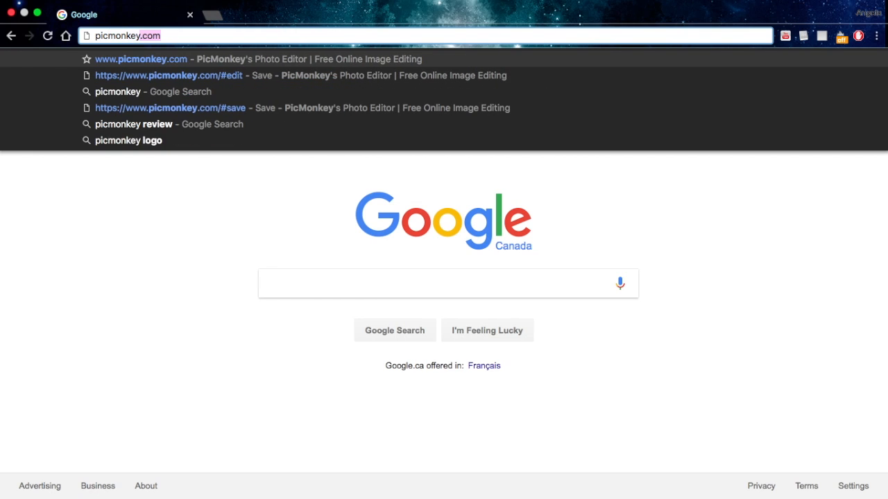
key("Return")
- Open thumbnail.jpg from the computer's Desktop for photo editing in PicMonkey
mouse_move(338, 99)
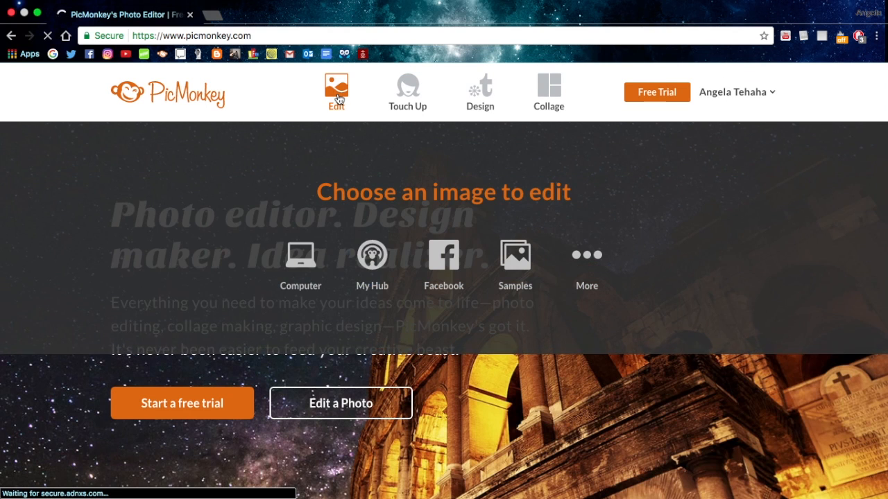
left_click(302, 263)
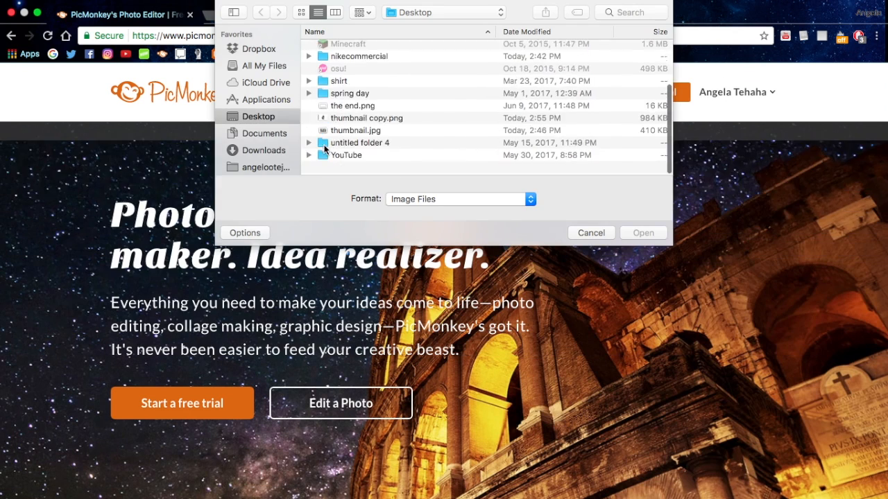
scroll(324, 148, "up", 1)
left_click(358, 145)
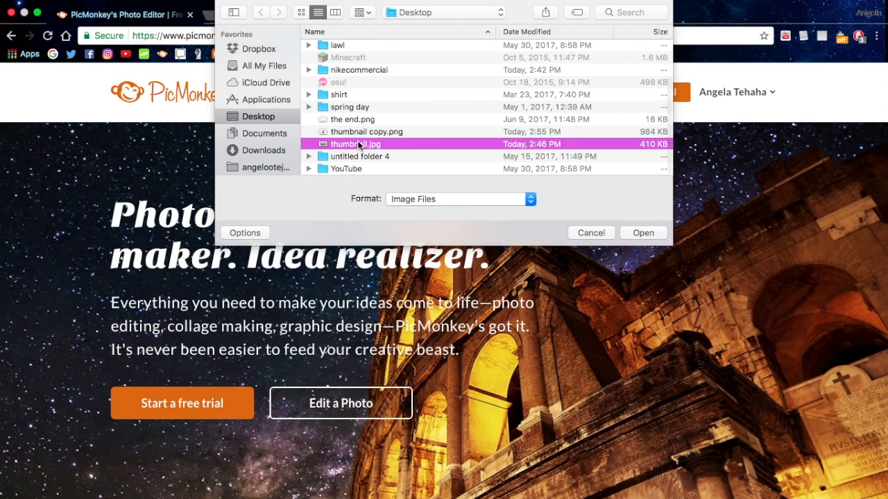
double_click(367, 146)
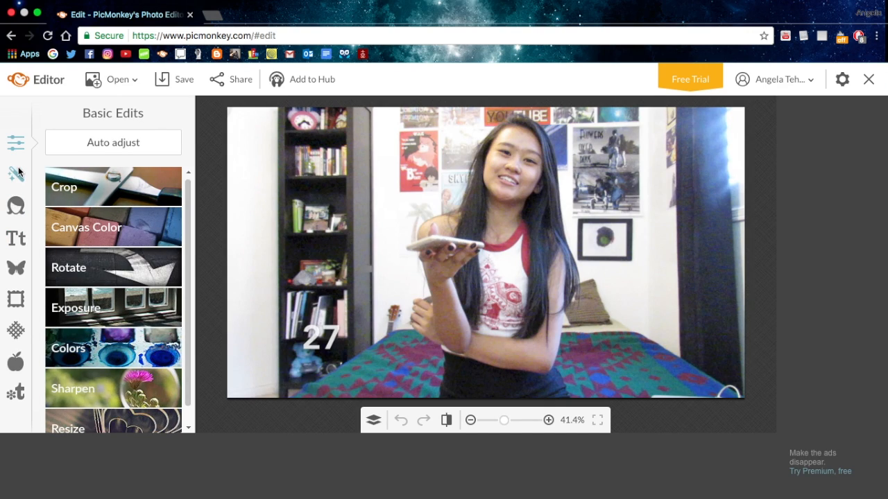
- Choose the Focal Soften effect and set its focal size, edge hardness and fade to 0%
left_click(16, 176)
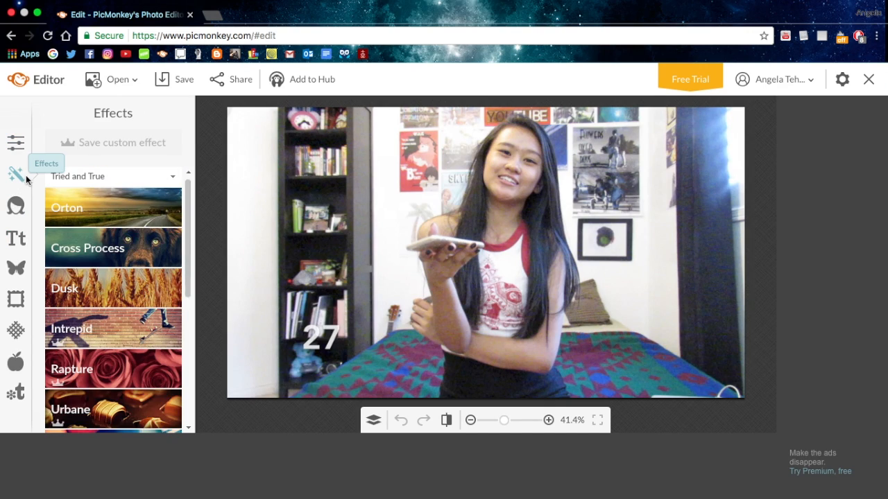
left_click_drag(190, 194, 188, 359)
left_click(137, 240)
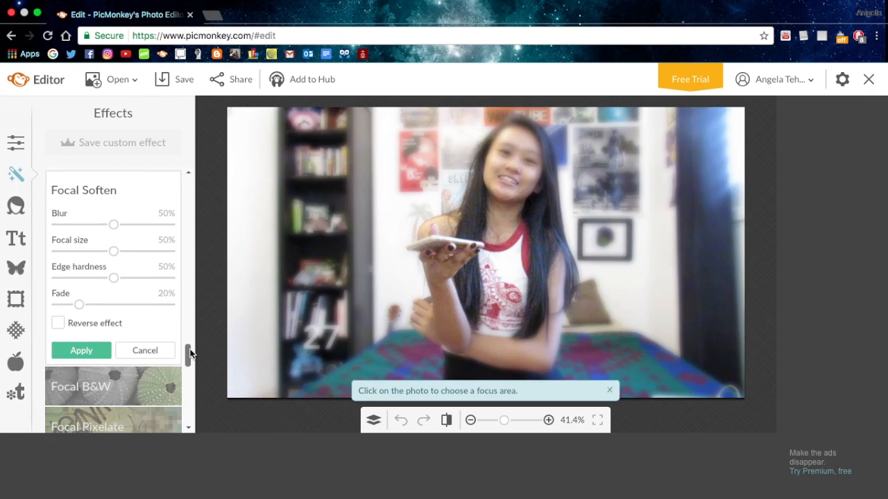
left_click_drag(113, 278, 39, 306)
left_click_drag(113, 251, 56, 251)
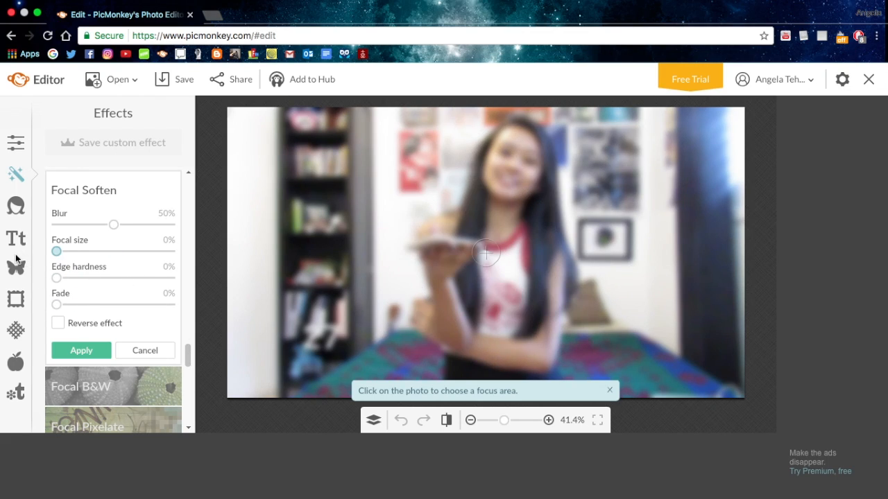
- Set the Focal Soften blur to 42% and apply the effect to the photo
left_click(119, 225)
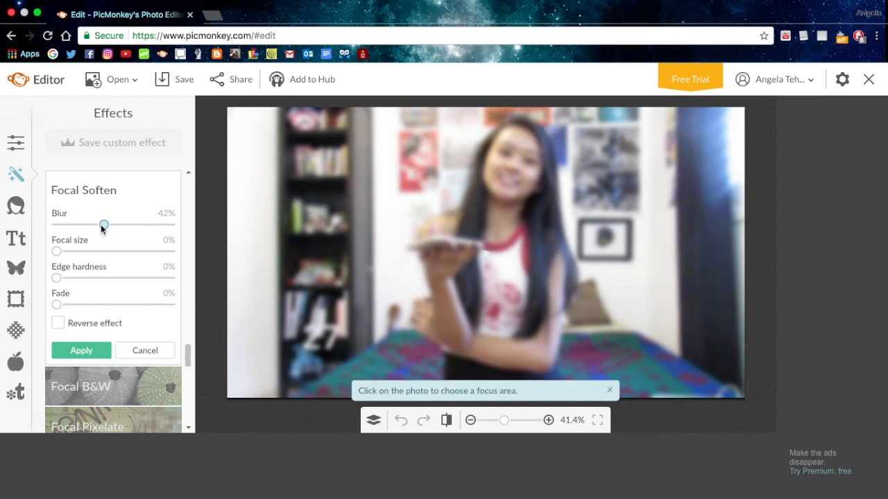
left_click(103, 224)
left_click(470, 232)
left_click(81, 350)
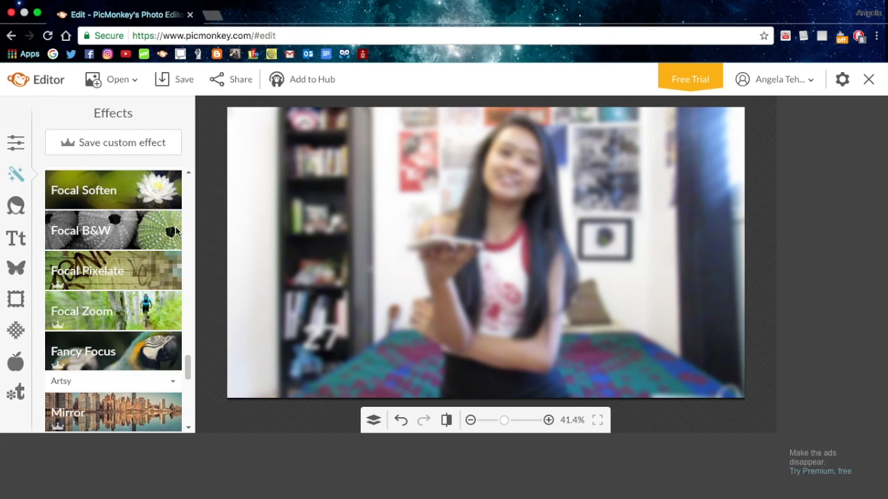
- Add thumbnail copy.png from the computer as a custom overlay
left_click(18, 275)
left_click(94, 143)
left_click(157, 171)
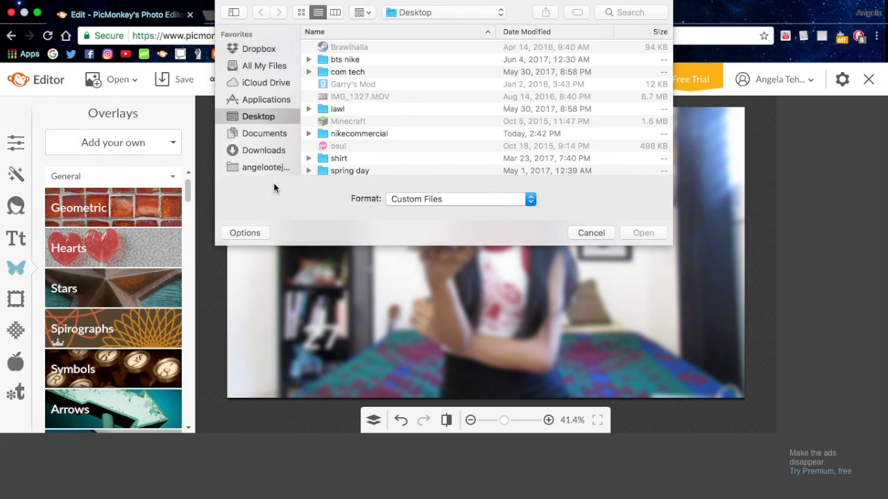
scroll(376, 69, "down", 5)
left_click(395, 132)
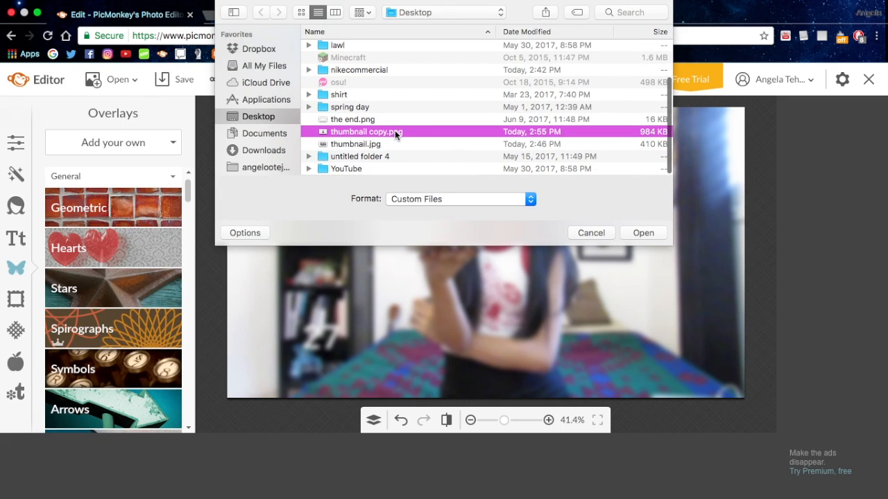
double_click(394, 132)
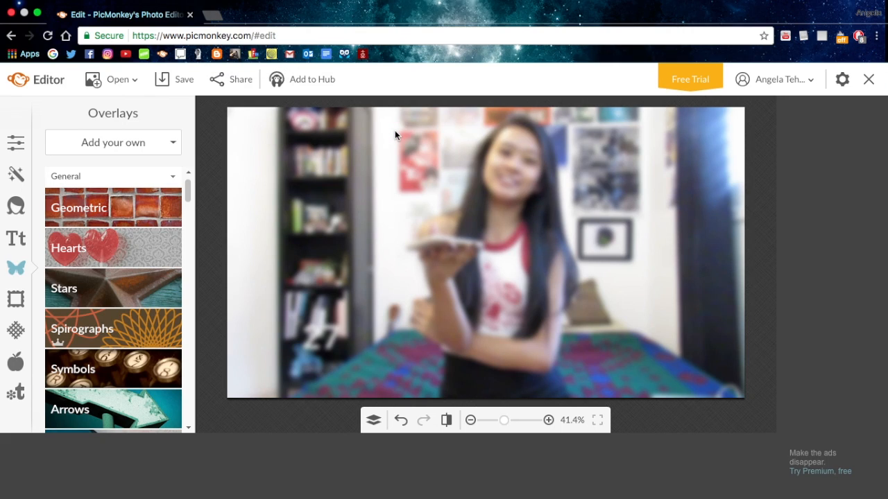
- Enlarge and position the cutout overlay to cover the whole photo, aligned with the blurred person underneath
left_click_drag(256, 128, 227, 112)
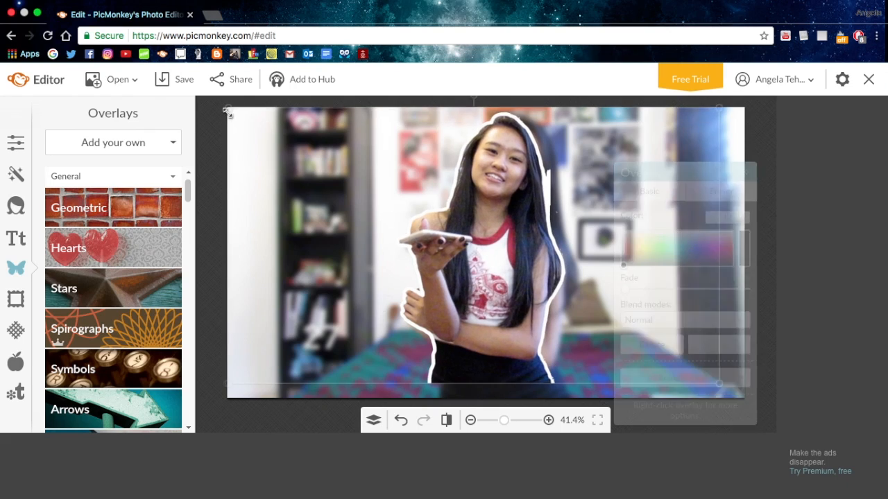
left_click_drag(403, 226, 428, 241)
left_click_drag(251, 121, 218, 108)
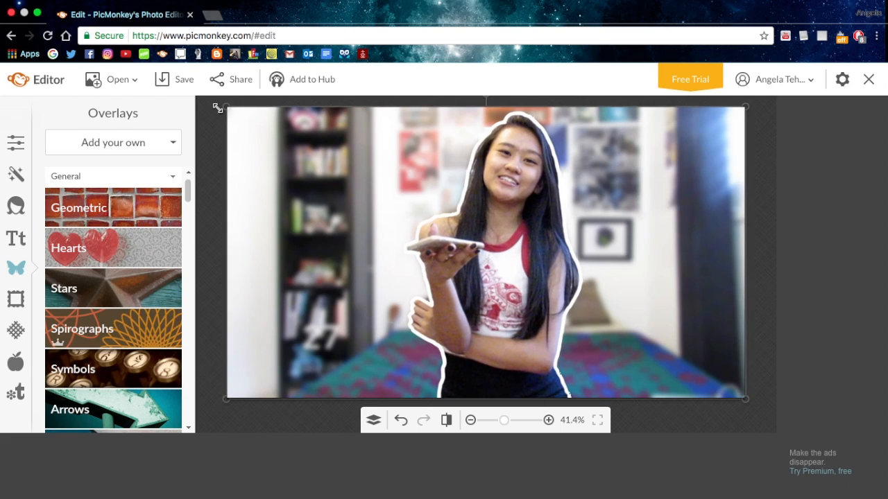
- Review the cutout overlay's eraser options and inspect its edges up close, and close the overlay settings
left_click(718, 189)
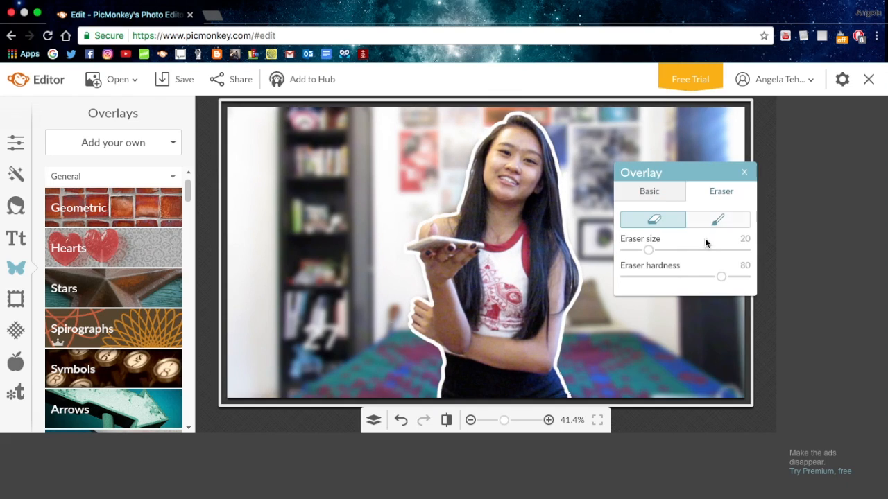
left_click(714, 221)
left_click(666, 218)
left_click_drag(504, 420, 527, 420)
mouse_move(722, 409)
left_mouse_down()
mouse_move(726, 386)
mouse_move(737, 388)
left_mouse_up()
left_click(471, 421)
left_click(471, 420)
left_click(471, 420)
left_click(471, 421)
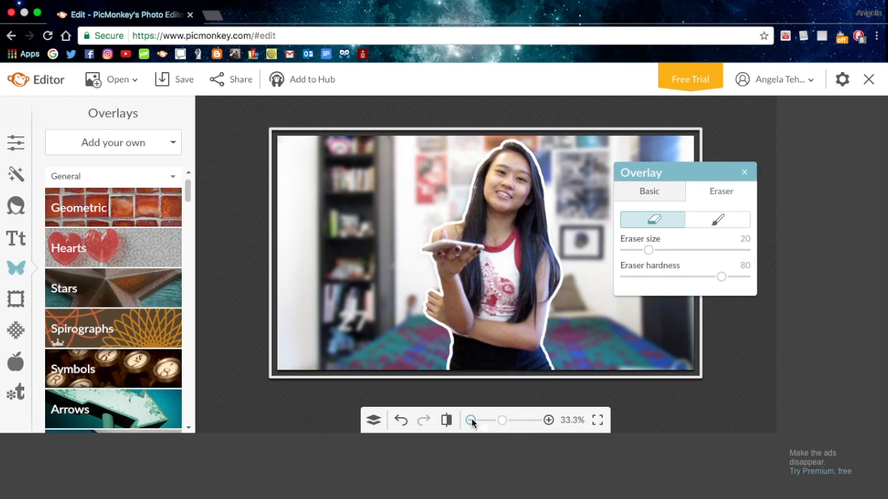
left_click(548, 420)
left_click(743, 172)
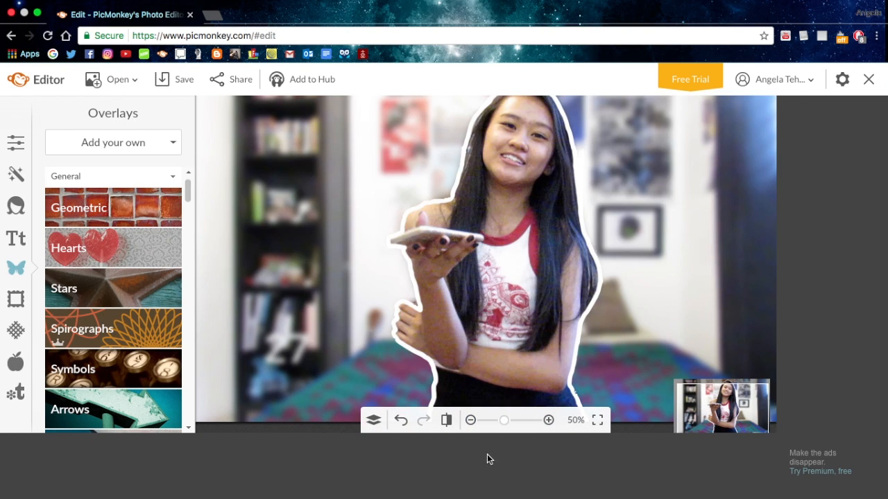
left_click(471, 420)
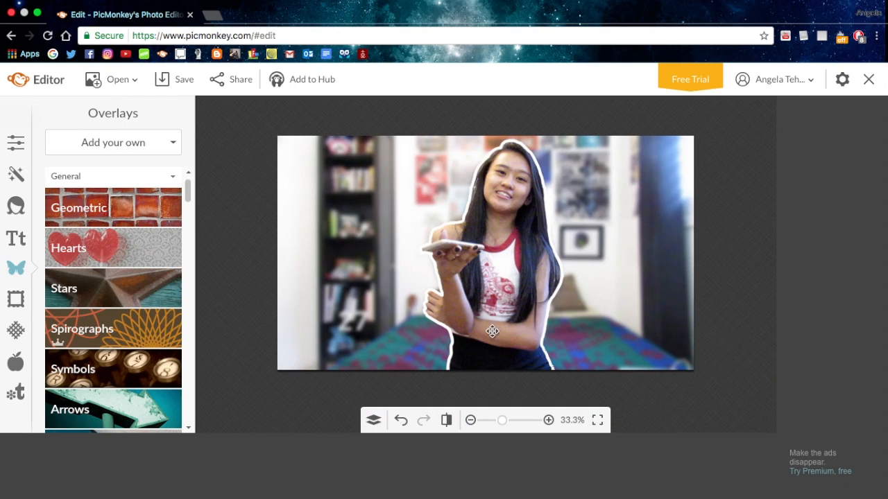
- Open pixelspeechbubble.com in a new browser tab and enter "Another 50 facts!" as the speech bubble text
left_click(213, 15)
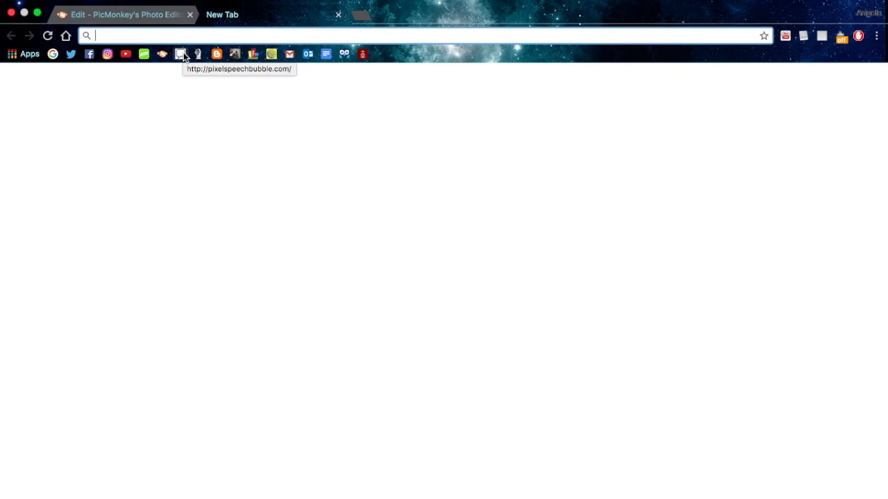
left_click(181, 55)
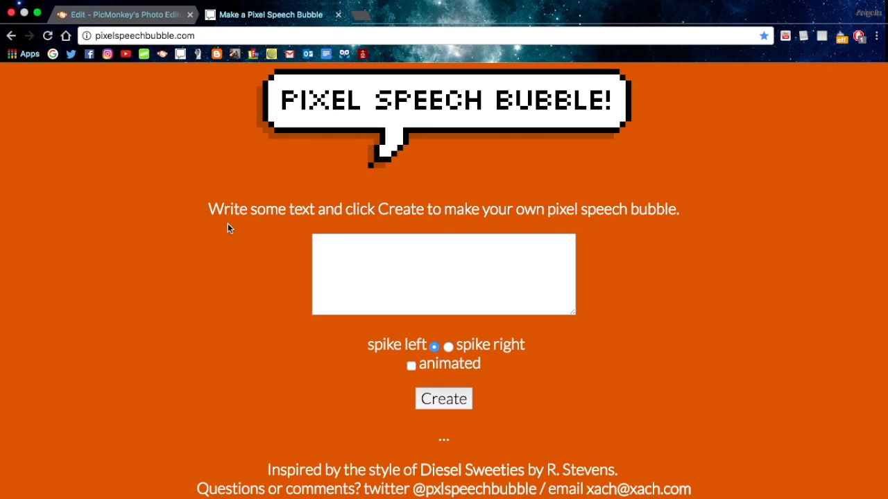
left_click(430, 289)
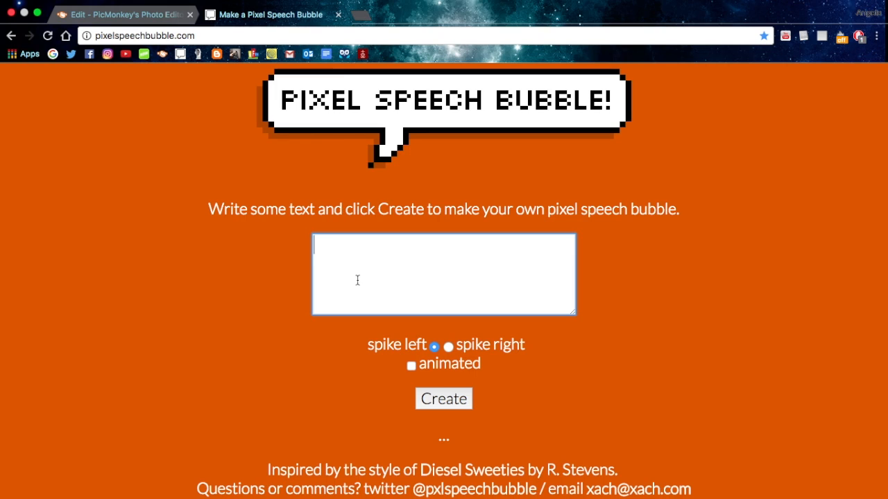
key("ctrl+Left")
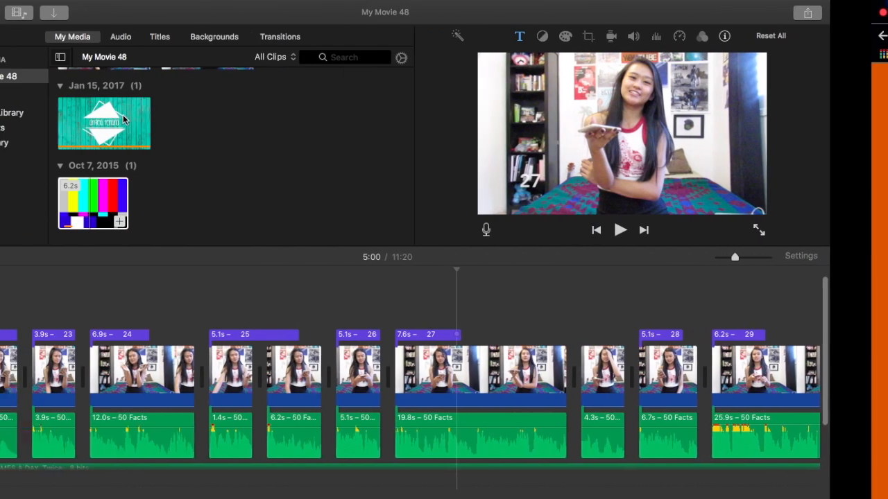
key("ctrl+Right")
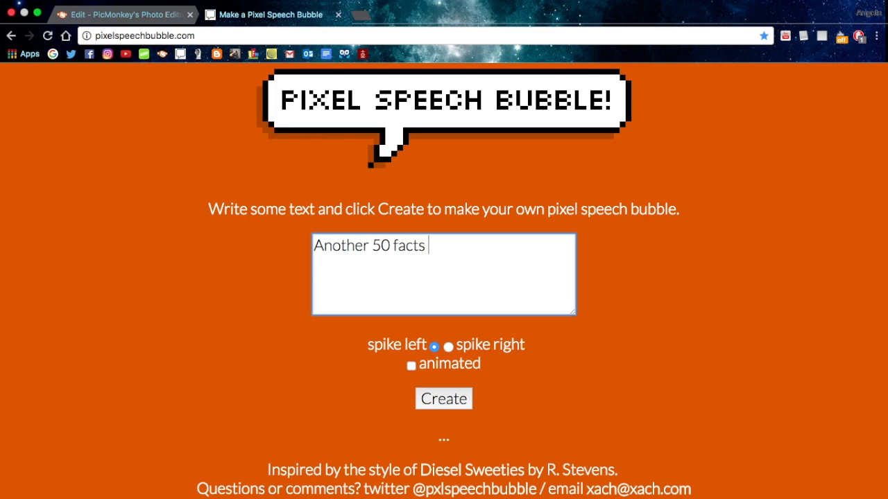
left_click(435, 373)
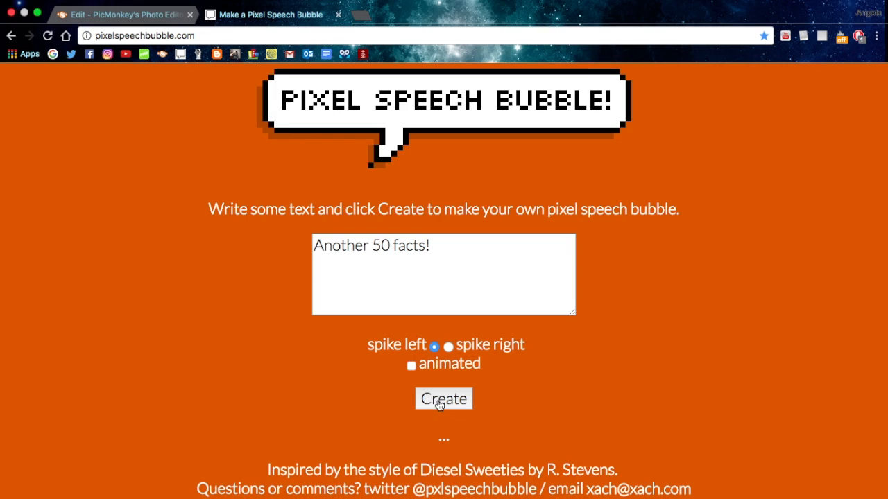
- Check the thumbnail layout, create the speech bubble with the spike right option, and download it
left_click(115, 15)
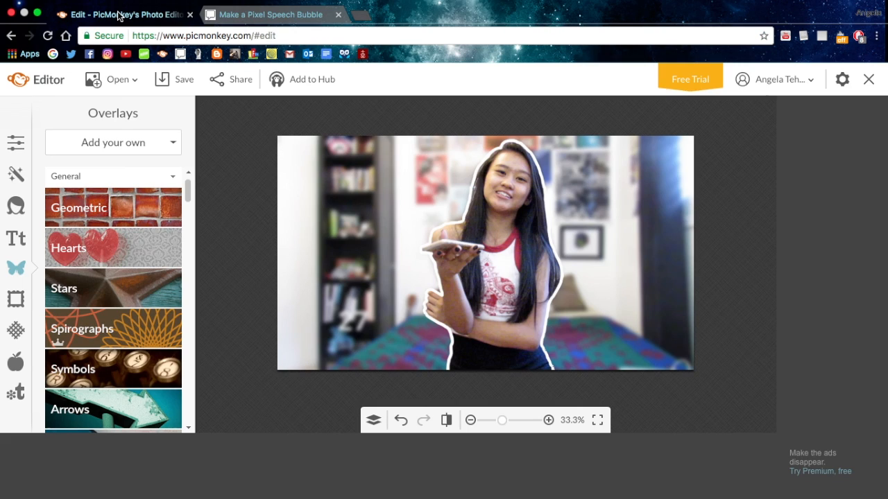
left_click(226, 17)
left_click(448, 347)
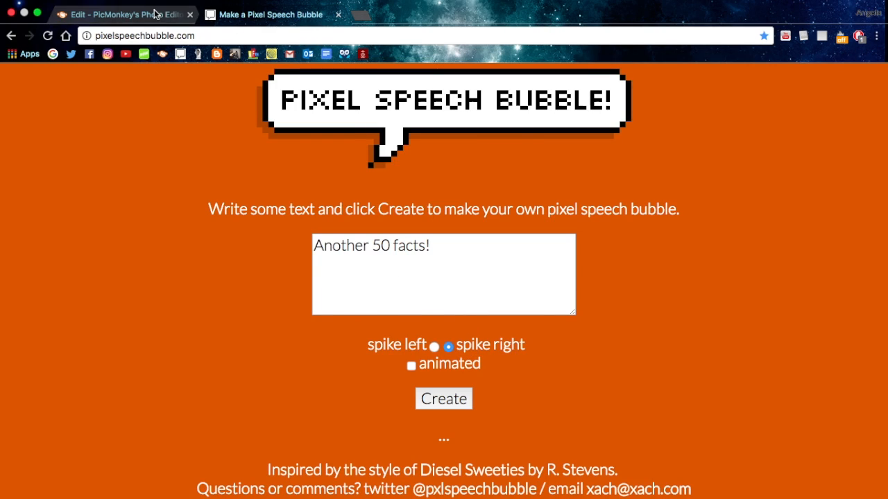
left_click(180, 14)
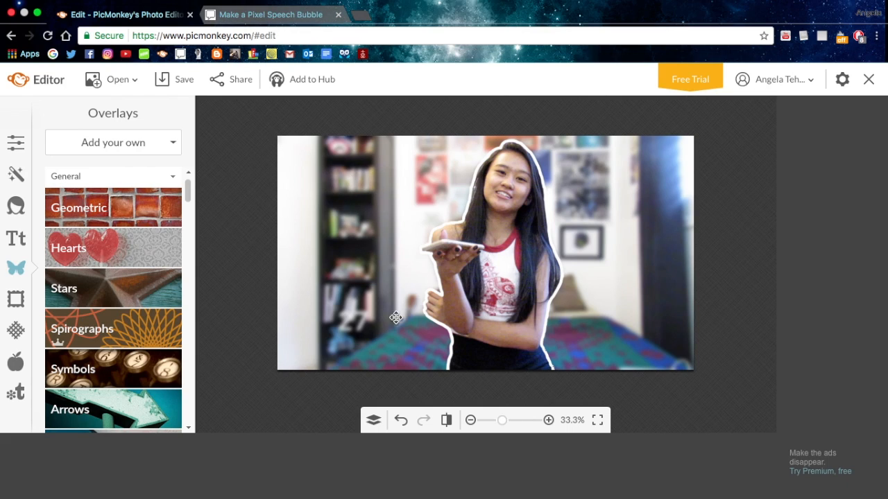
left_click(245, 22)
scroll(526, 261, "down", 2)
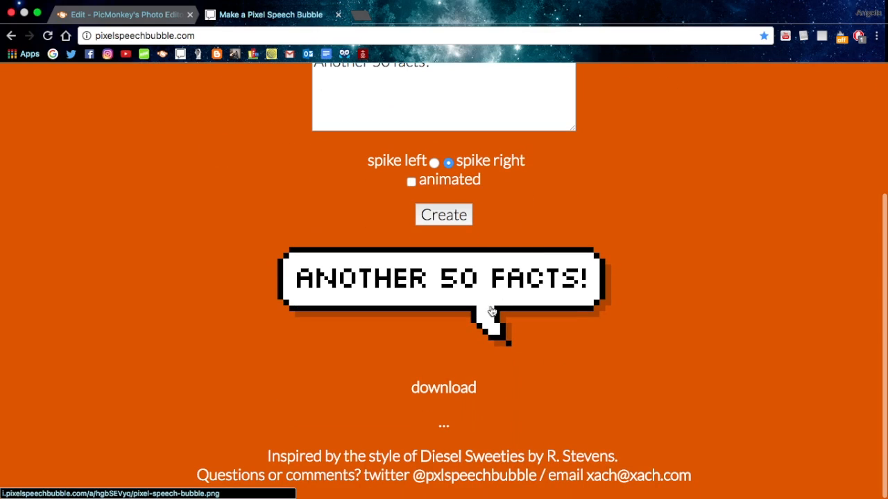
left_click(454, 393)
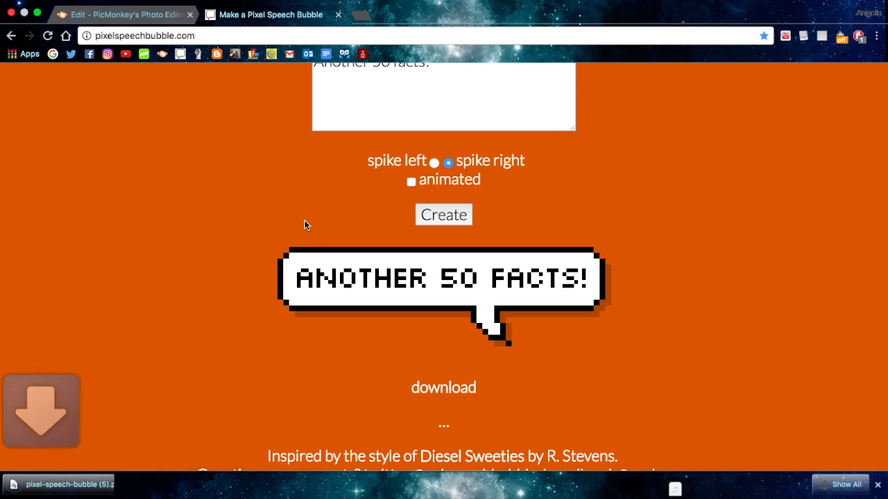
- Switch to PicMonkey and add pixel-speech-bubble (5).png from the Downloads folder as a custom overlay
left_click(121, 14)
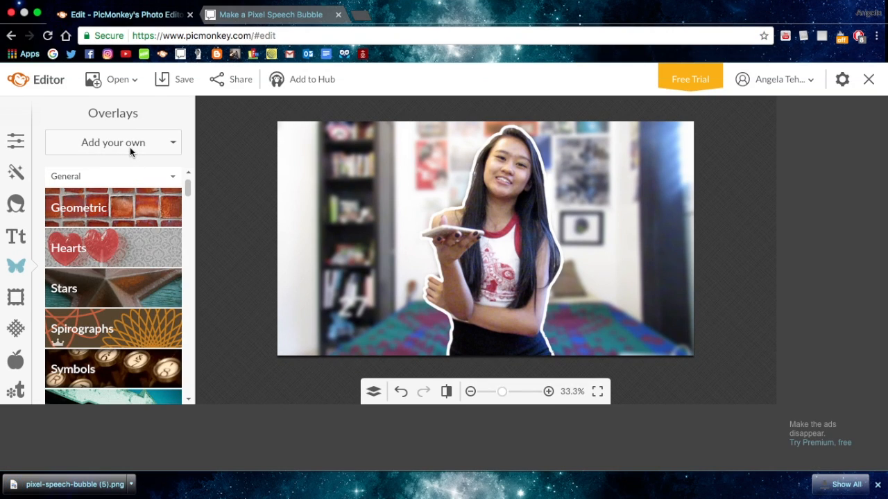
left_click(130, 146)
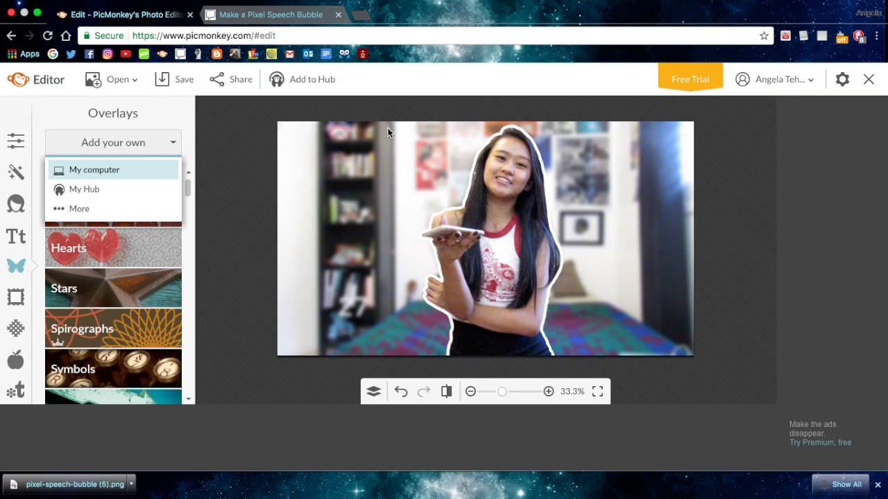
scroll(260, 135, "down", 1)
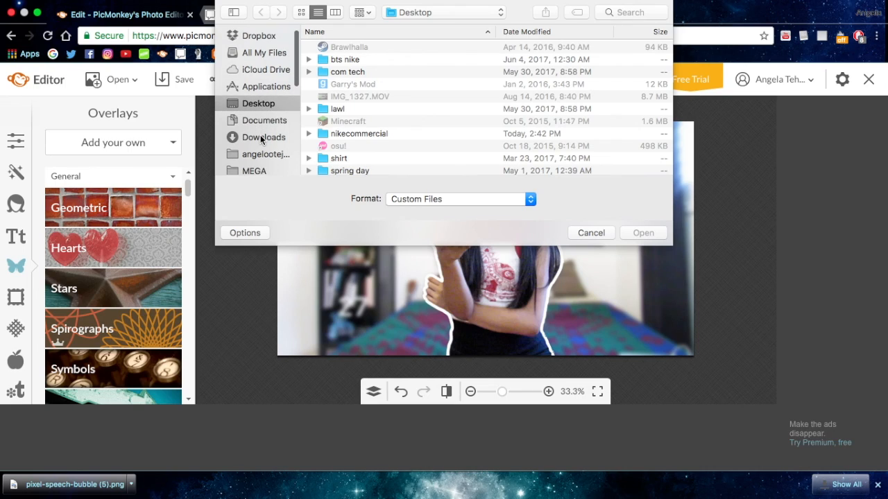
left_click(262, 137)
scroll(386, 128, "down", 1)
scroll(387, 128, "down", 5)
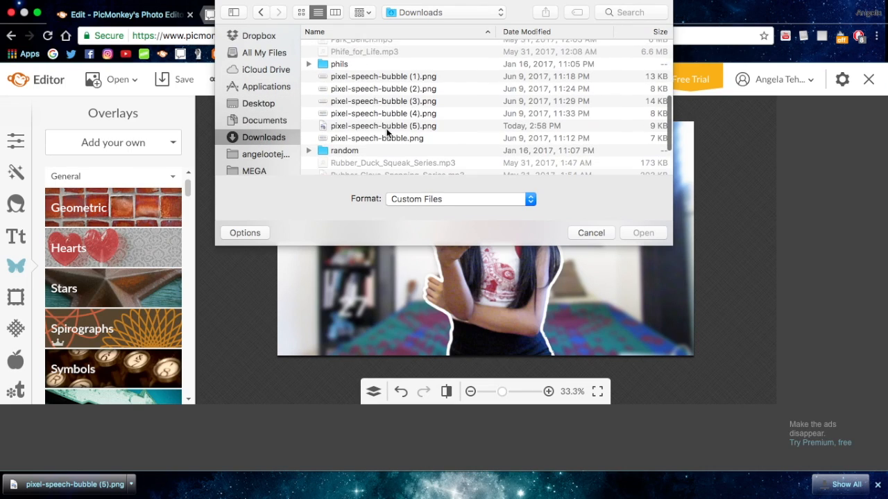
left_click(390, 120)
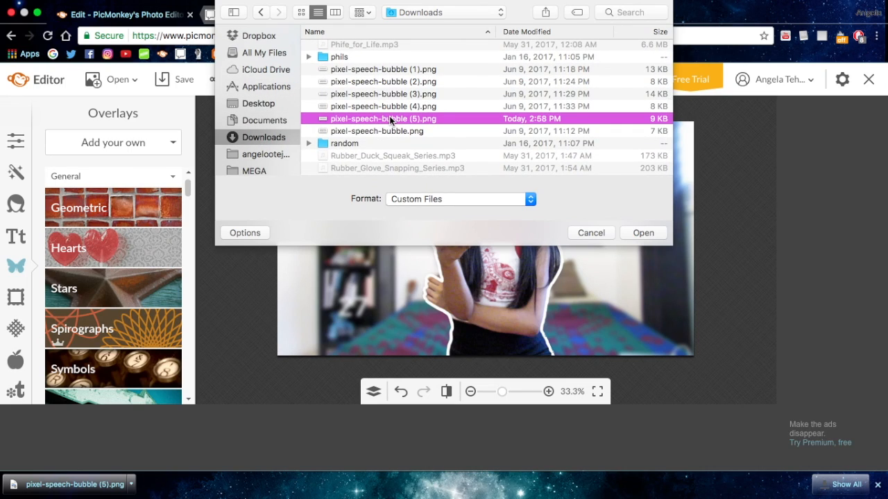
double_click(390, 120)
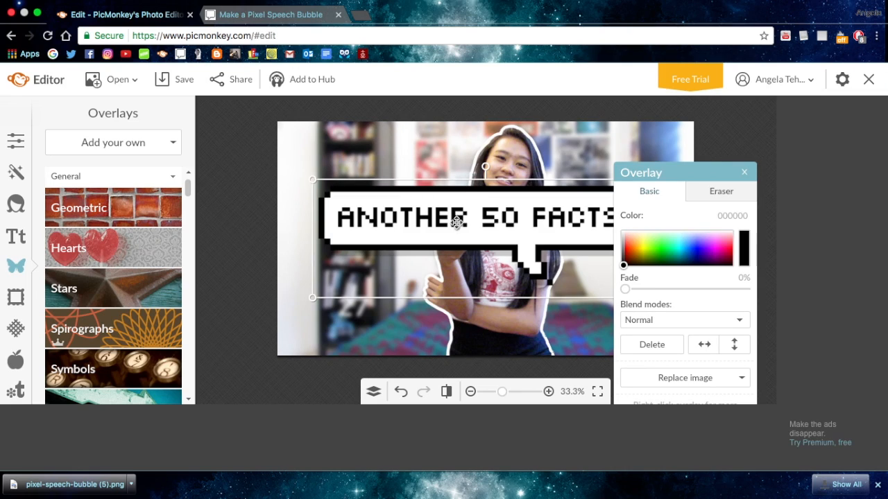
- Shrink the speech bubble overlay, place it to the left of the person's head, and close the overlay settings
left_click_drag(310, 182, 420, 217)
left_click_drag(509, 243, 365, 153)
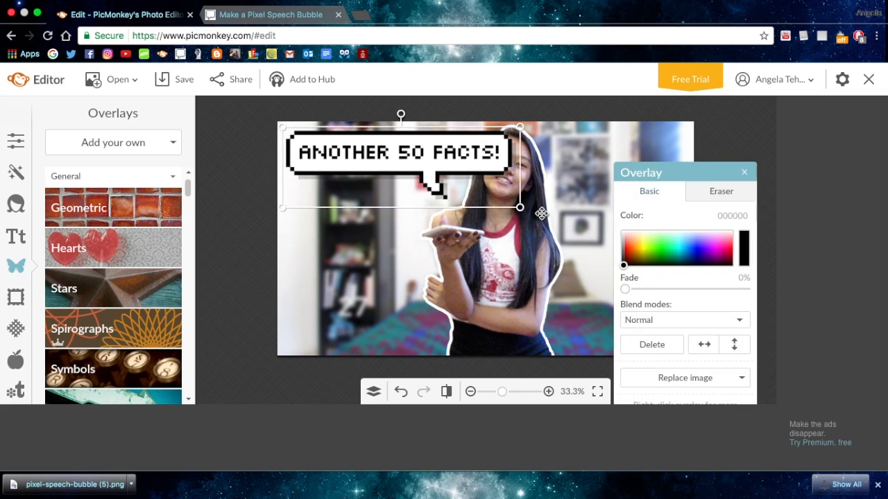
left_click_drag(542, 213, 473, 191)
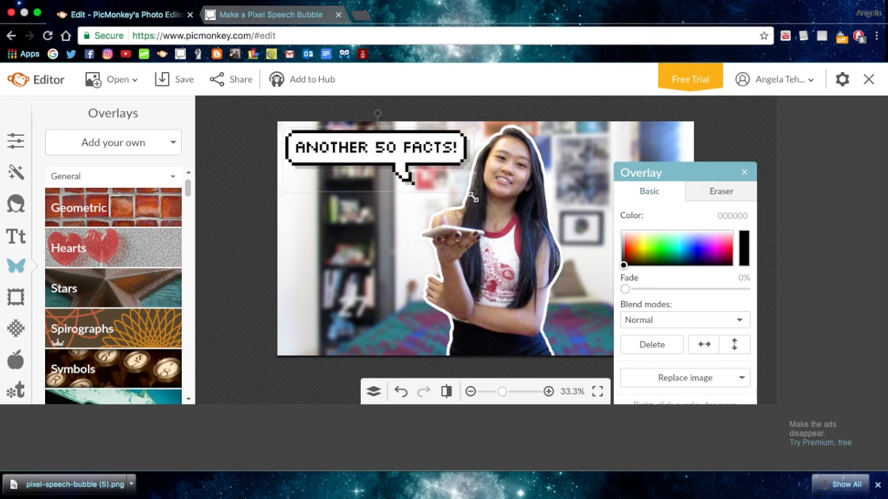
left_click_drag(395, 137, 394, 160)
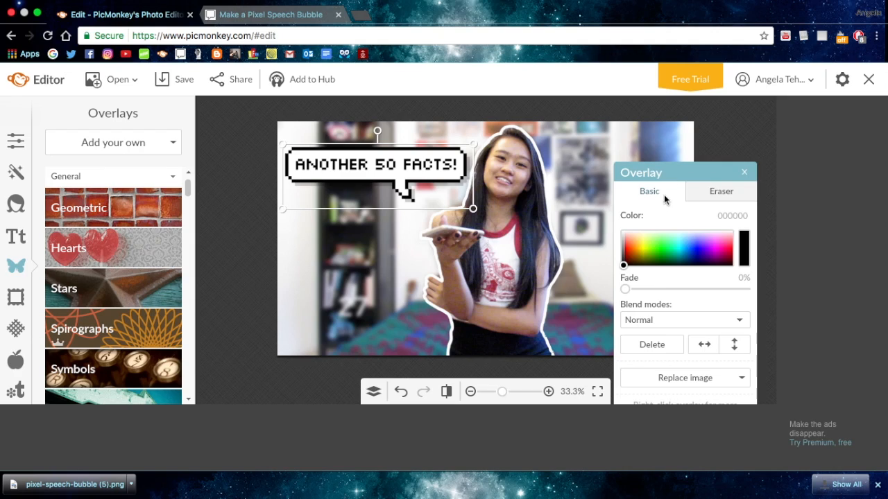
left_click(742, 173)
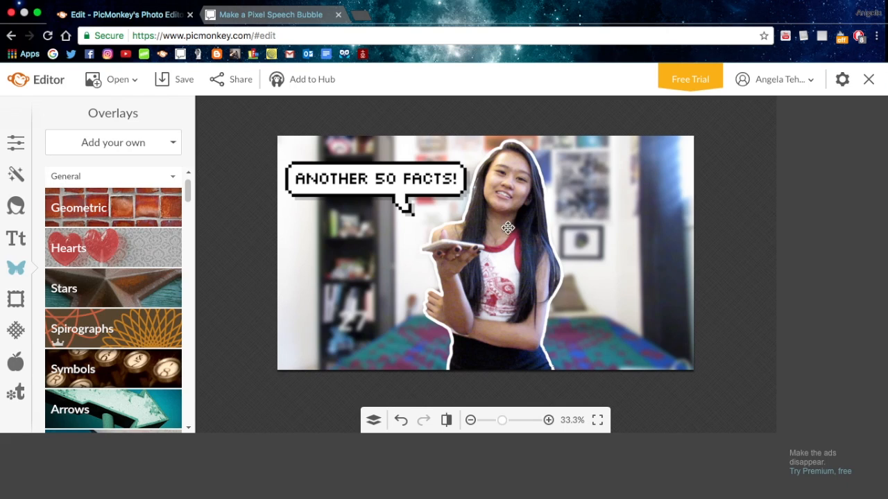
- Search Google Images for "thought bubble emoji png" in the speech bubble site's browser tab
left_click(327, 10)
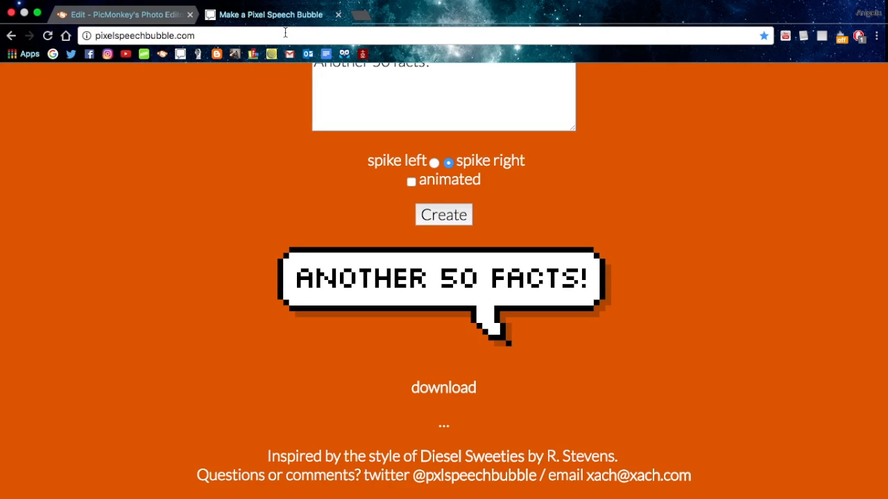
left_click(150, 17)
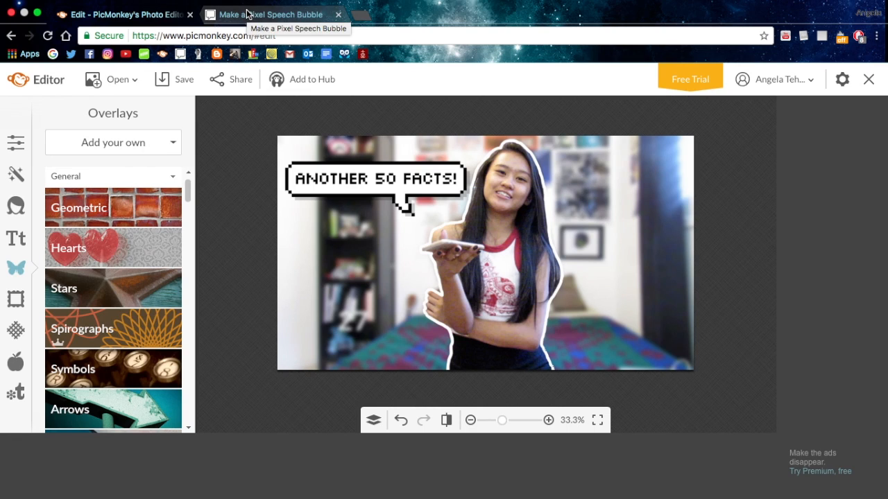
left_click(247, 15)
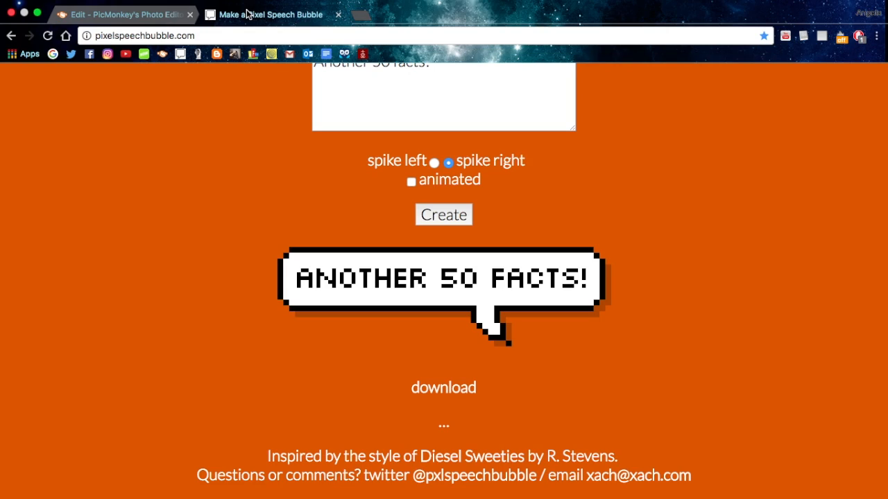
left_click(267, 37)
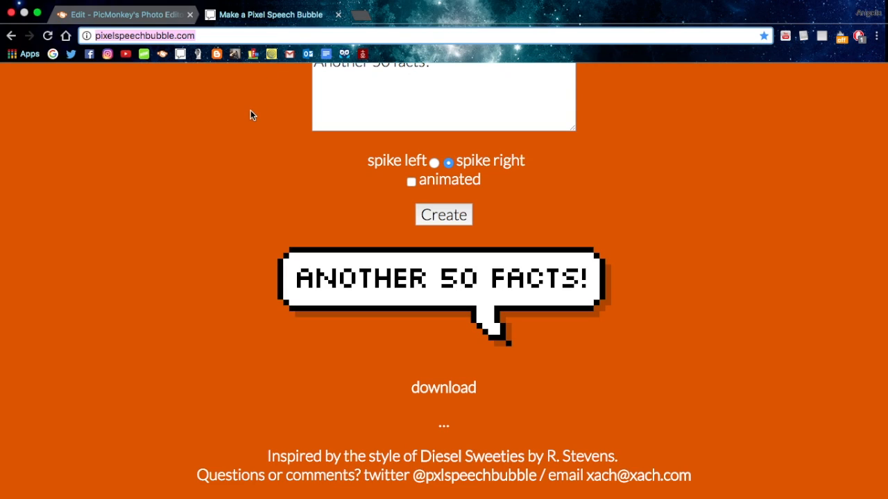
type("thought bubble emoji png")
key("Return")
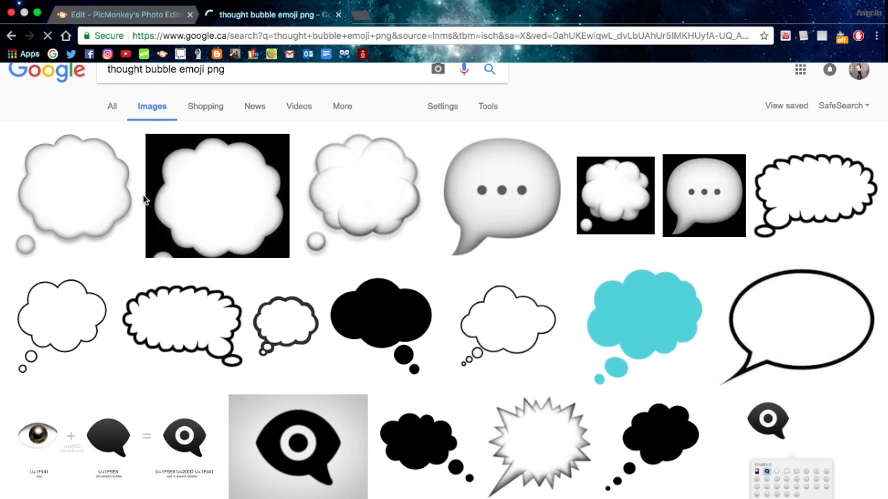
- Preview the first white thought bubble with a transparent background and save the image to the Desktop
left_click(109, 195)
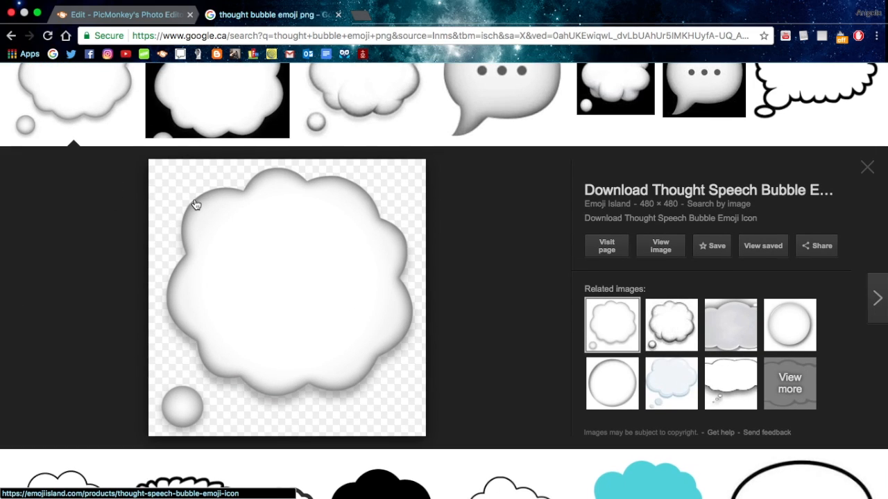
right_click(325, 327)
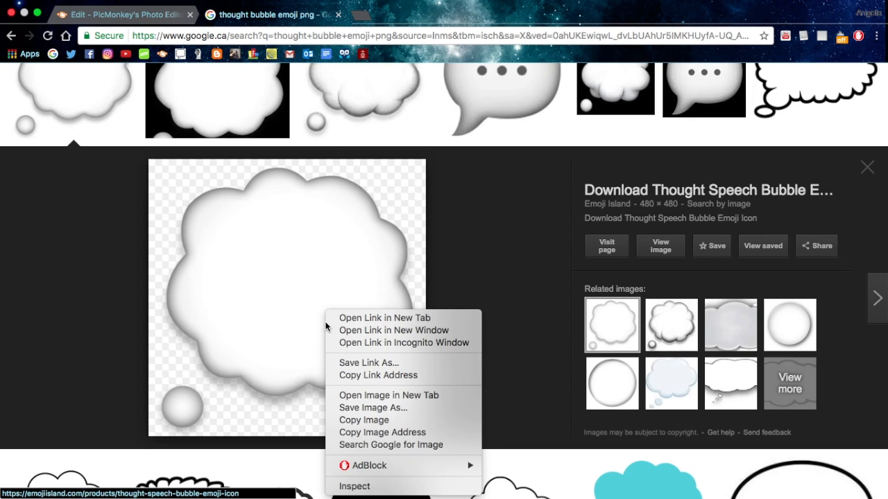
left_click(386, 408)
- Switch to PicMonkey and add Thought_Speech_Bubble_Emoji_large.png from the Desktop as a custom overlay
left_click(116, 14)
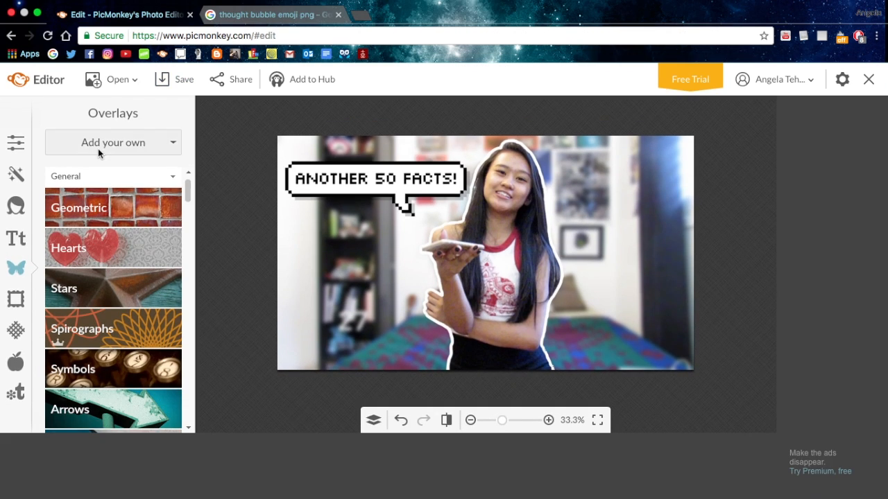
left_click(99, 145)
left_click(94, 170)
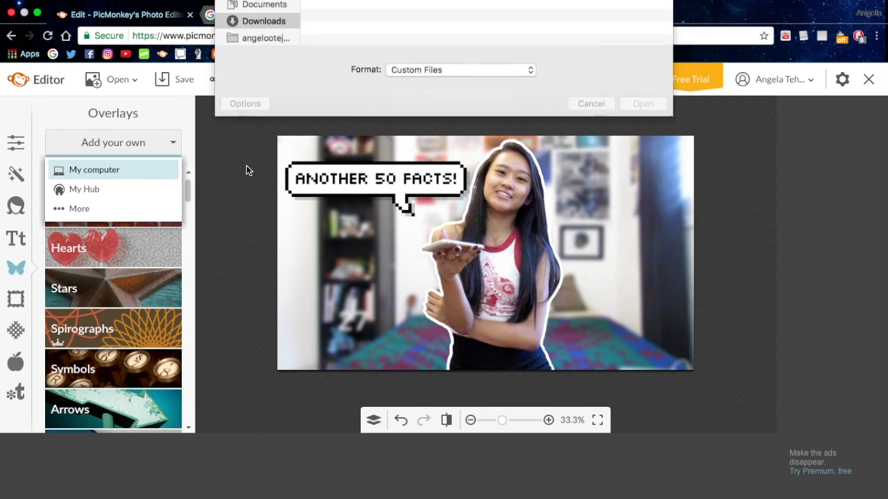
left_click(264, 116)
scroll(392, 133, "down", 3)
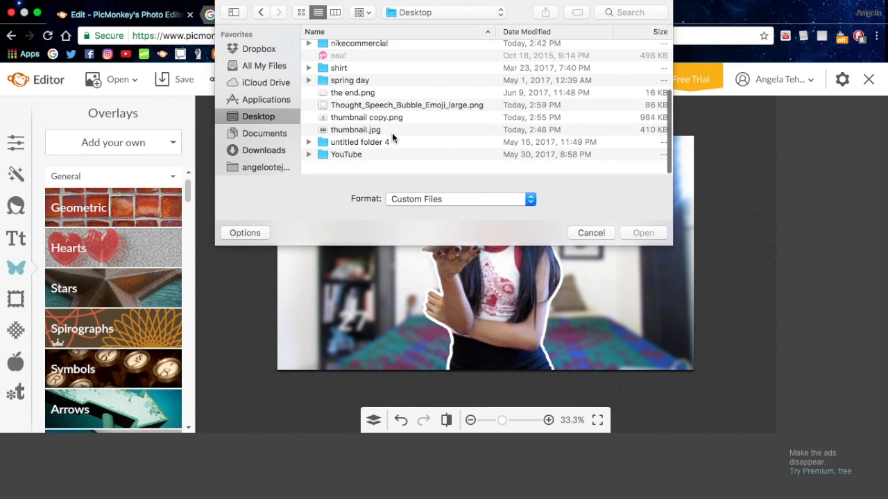
scroll(392, 133, "up", 1)
left_click(406, 141)
double_click(406, 143)
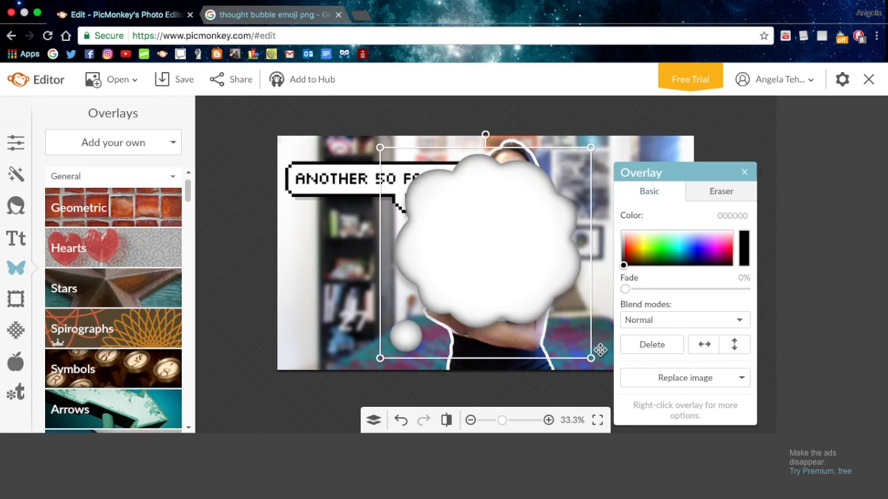
- Shrink the thought bubble overlay, place it to the right of the person's head, and close the overlay settings
left_click_drag(595, 359, 484, 272)
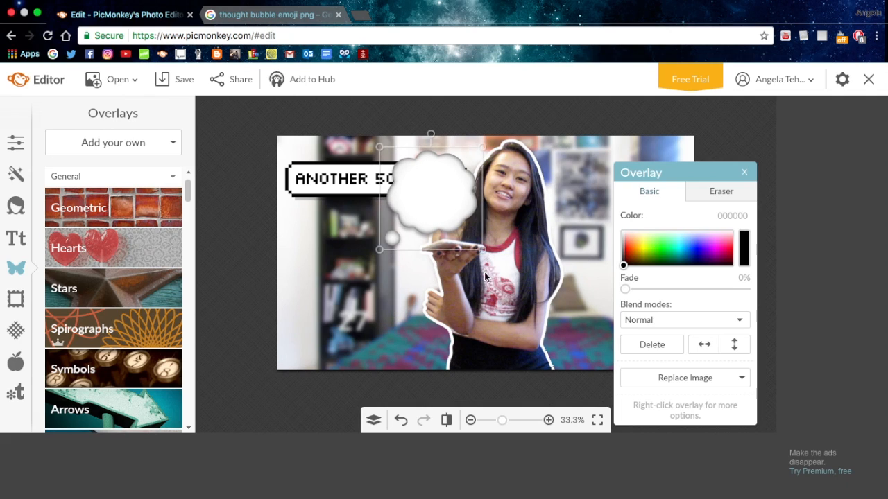
left_click_drag(402, 222, 588, 213)
left_click(760, 175)
- Return to the Google Images browser tab and search for "sparkle emoji png"
left_click(232, 20)
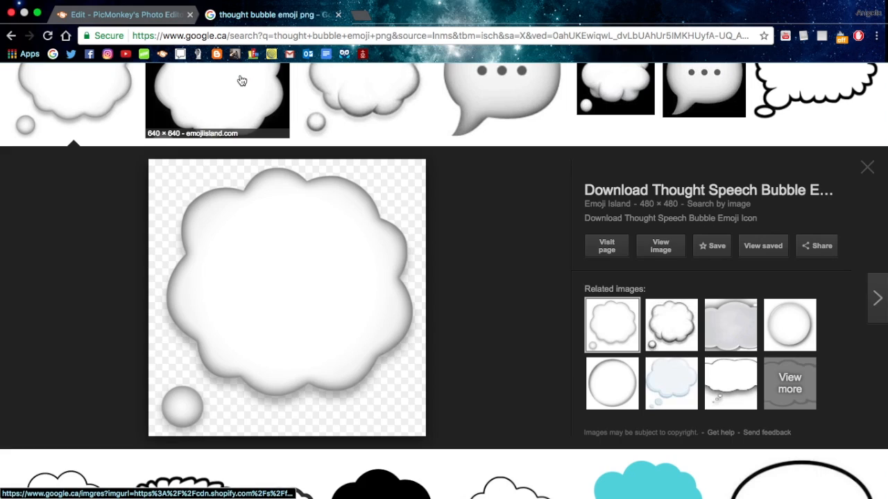
scroll(239, 78, "up", 3)
triple_click(222, 90)
type("sparkle emoji png")
key("Return")
- Preview the 120 × 120 yellow sparkle image with a transparent background and save it to the Desktop
left_click(278, 249)
right_click(294, 309)
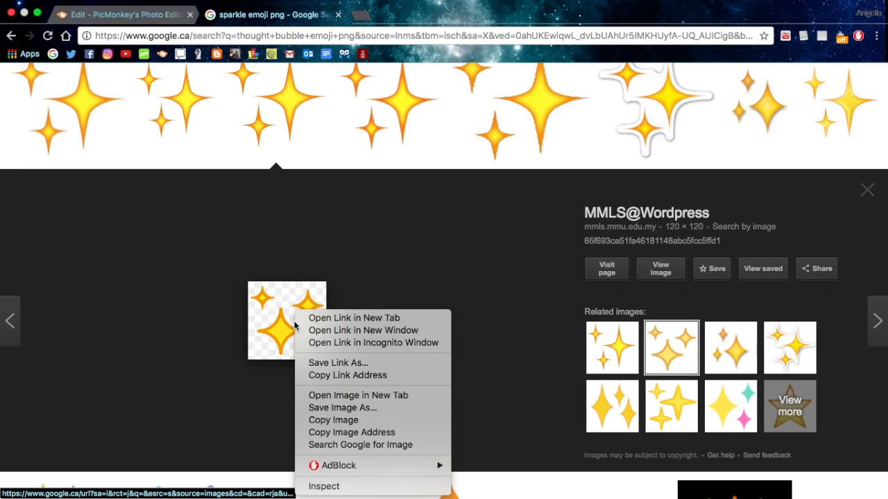
left_click(358, 409)
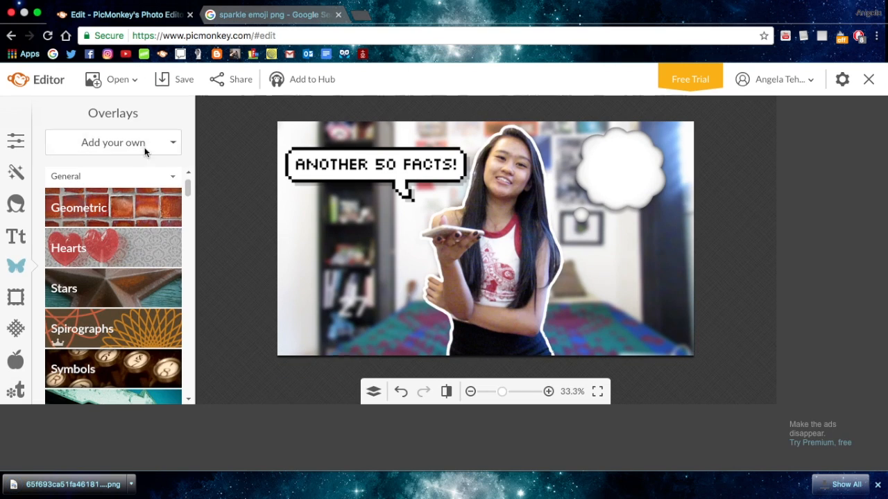
- Add the saved sparkle image as an overlay in PicMonkey, enlarge it, tilt it slightly counterclockwise, and place it below the speech bubble
left_click(113, 140)
left_click(117, 169)
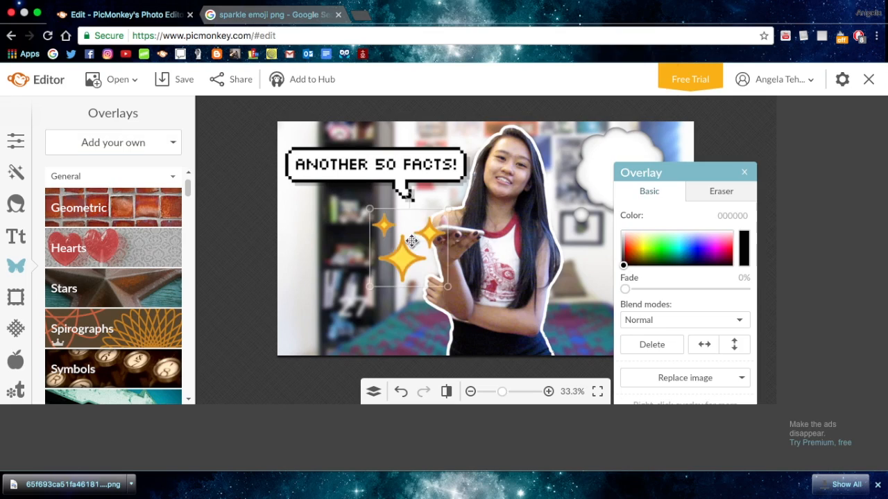
left_click_drag(410, 247, 351, 245)
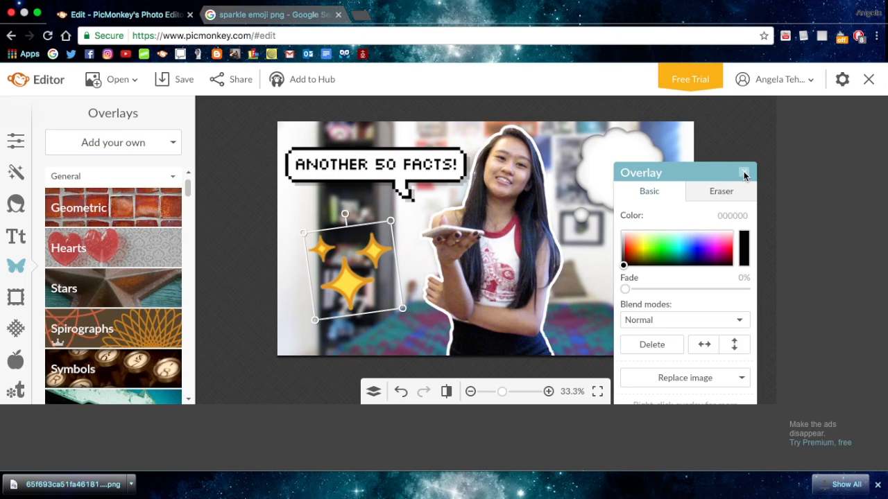
left_click(744, 172)
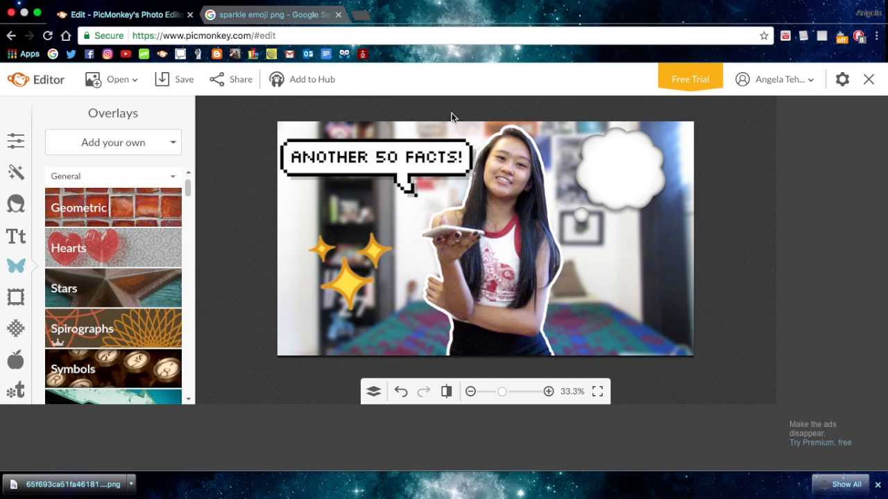
- Enlarge the "ANOTHER 50 FACTS!" speech bubble slightly, fit it into the photo's upper-left corner, and close the overlay settings
left_click(452, 172)
mouse_move(480, 205)
left_mouse_down()
mouse_move(409, 188)
mouse_move(476, 202)
left_mouse_up()
left_click(743, 173)
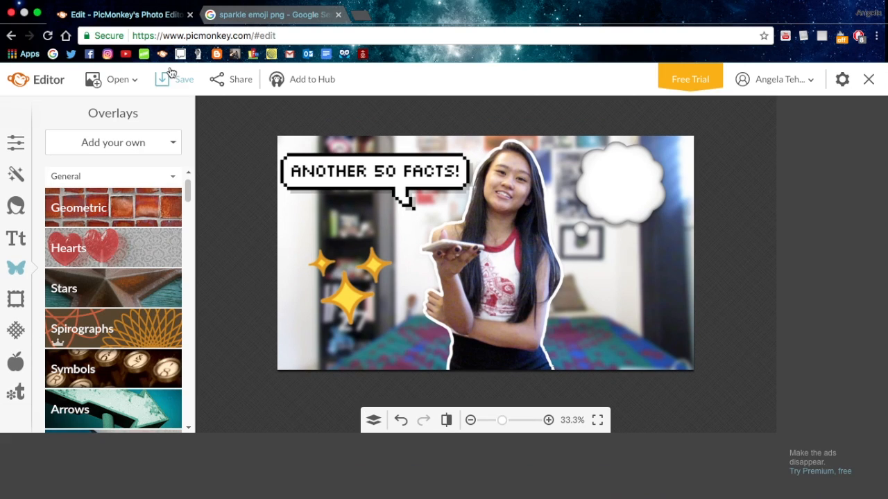
- Save the finished image to the Desktop as thumbnaill in JPEG format at 1920 × 1080 px
left_click(179, 81)
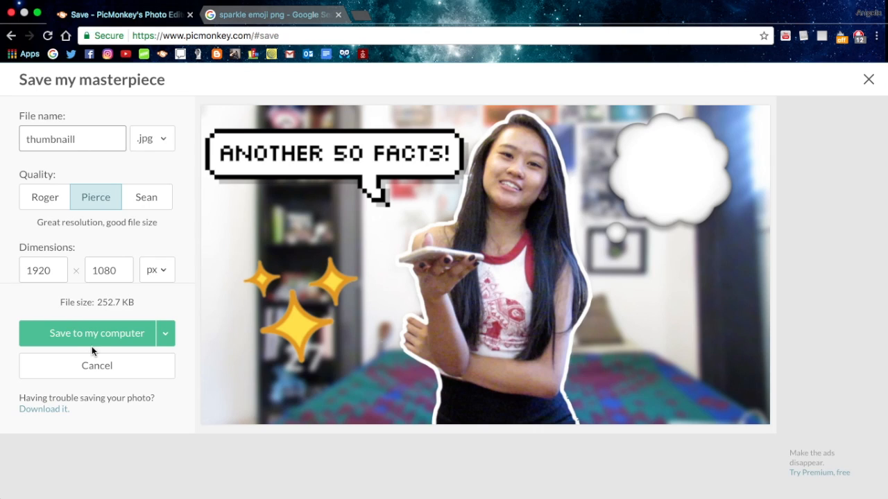
left_click(104, 332)
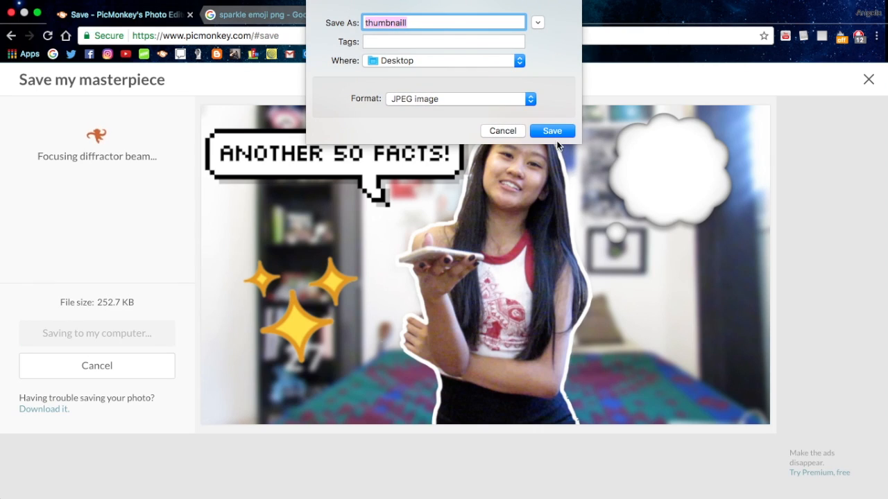
left_click(554, 131)
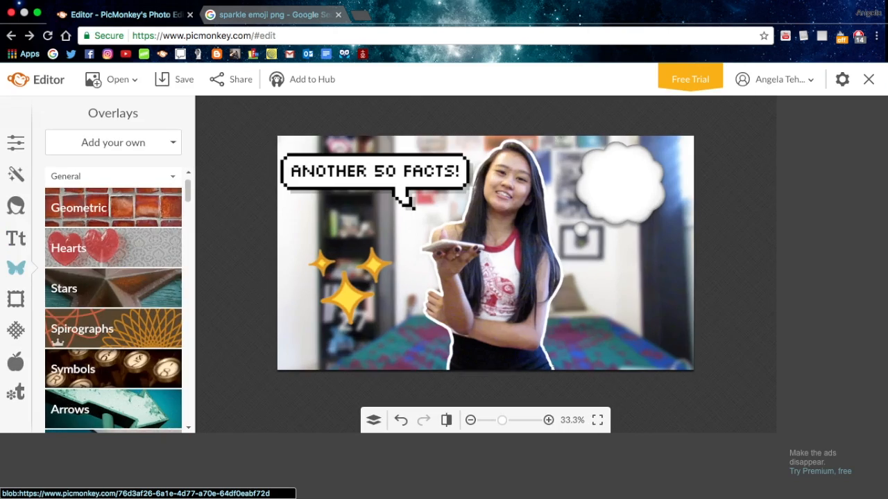
- Go to YouTube's Creator Studio and open the video "another 50 boring facts about me" for editing
left_click(307, 14)
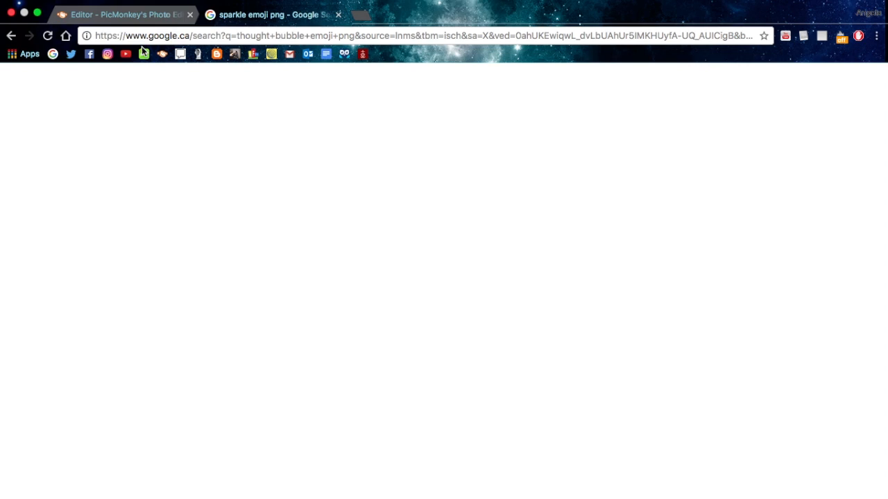
left_click(127, 55)
left_click(123, 16)
left_click(277, 14)
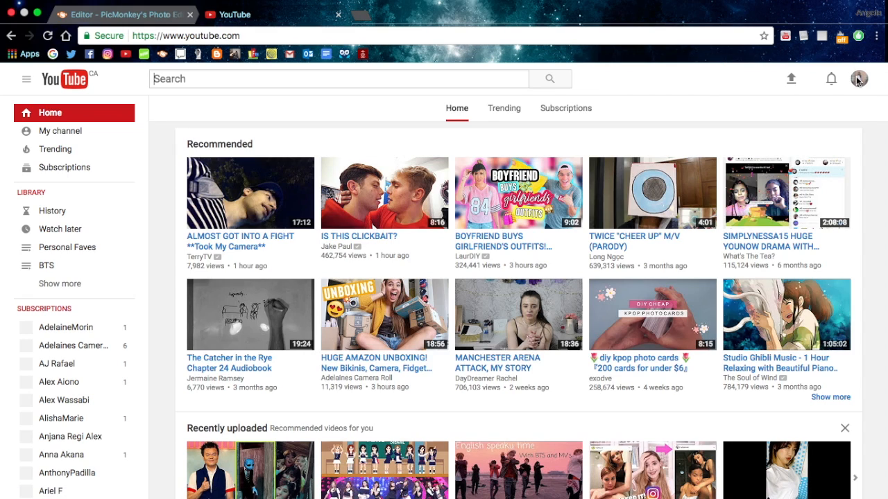
left_click(858, 79)
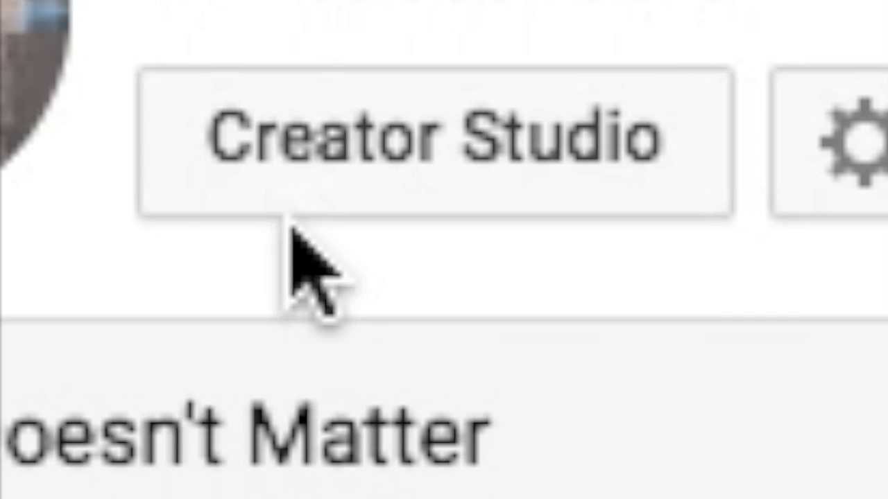
left_click(287, 174)
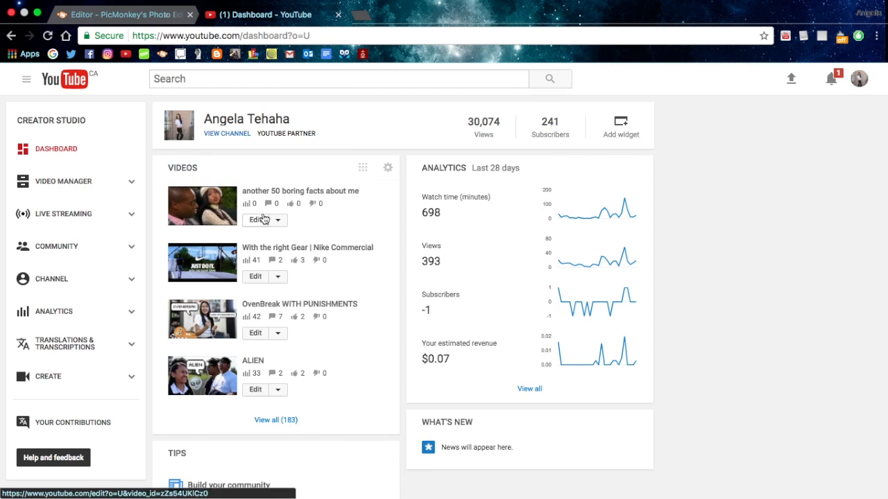
left_click(262, 219)
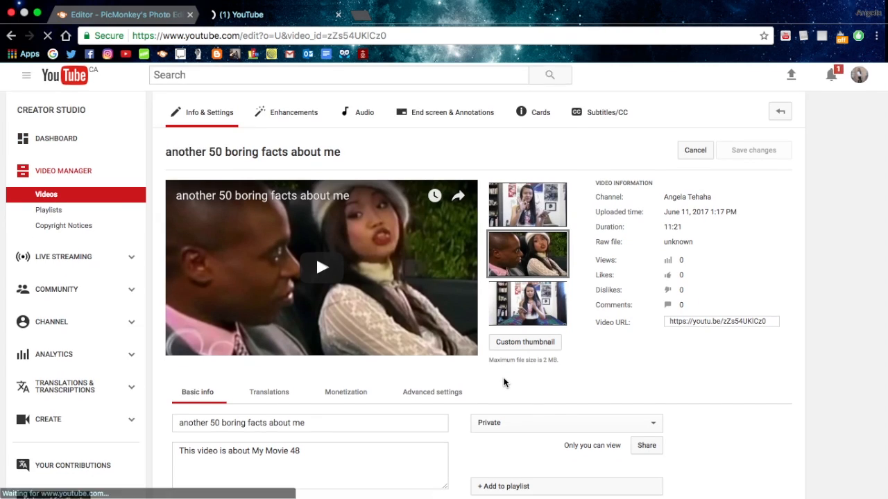
- Upload thumbnaill.jpg from the Desktop as the video's custom thumbnail
scroll(315, 235, "down", 2)
left_click(532, 313)
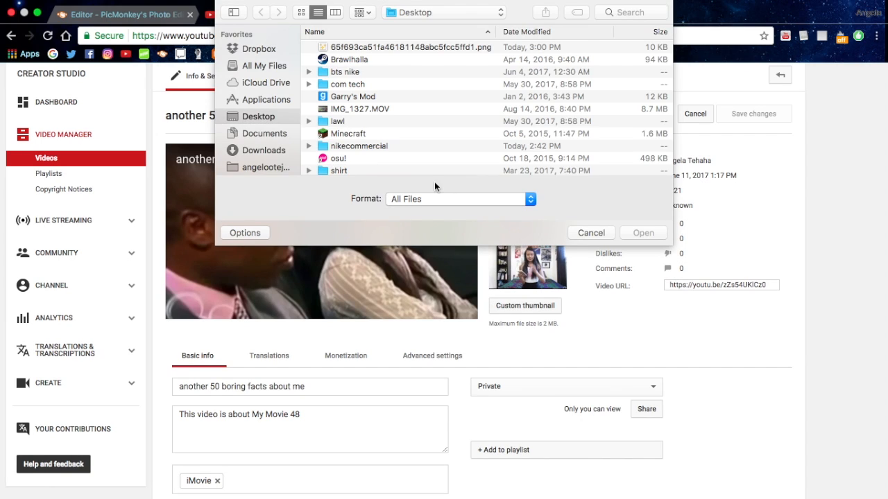
scroll(377, 104, "down", 1)
scroll(378, 107, "down", 3)
double_click(473, 142)
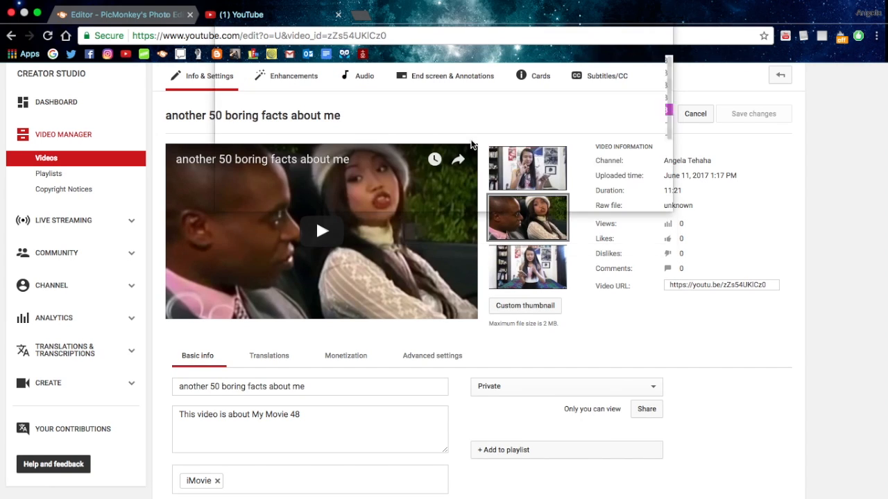
- Retitle the video "Another boring 50 facts about me!", clear its description, and save the changes
scroll(608, 331, "down", 5)
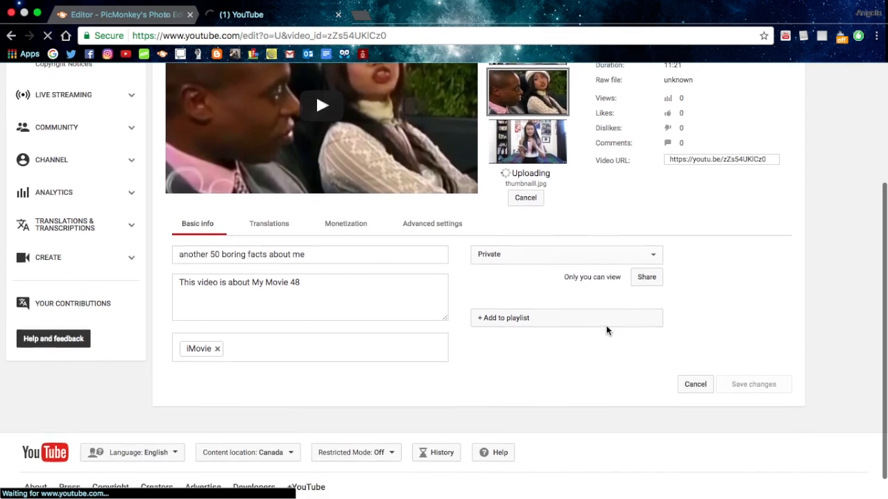
left_click(617, 245)
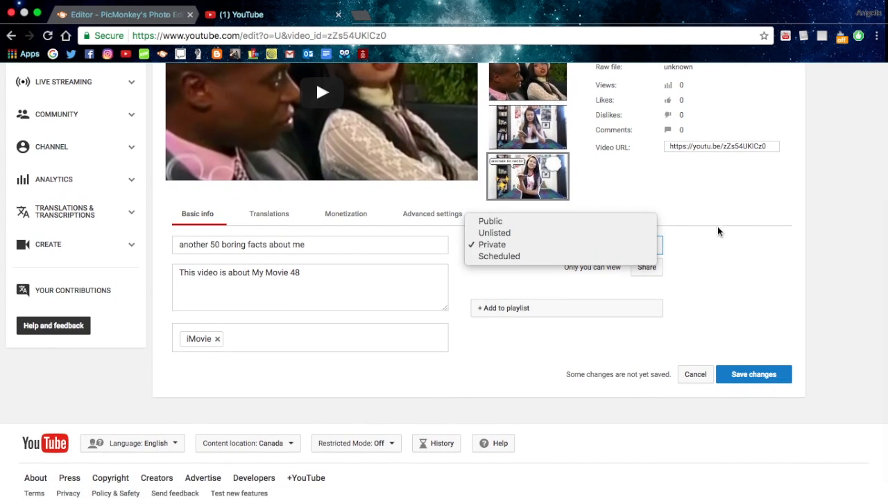
left_click(758, 247)
scroll(726, 205, "up", 1)
left_click(270, 293)
key("super+a")
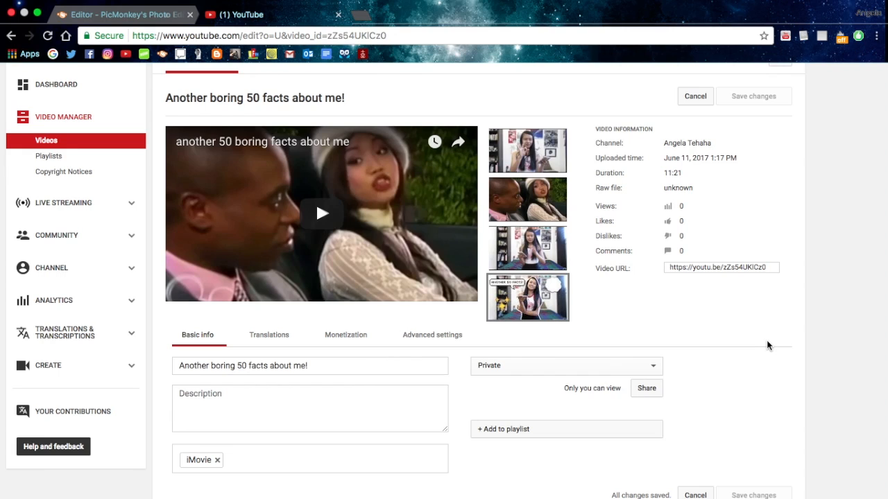
- Switch to the My Movie 48 project in iMovie
scroll(768, 345, "up", 1)
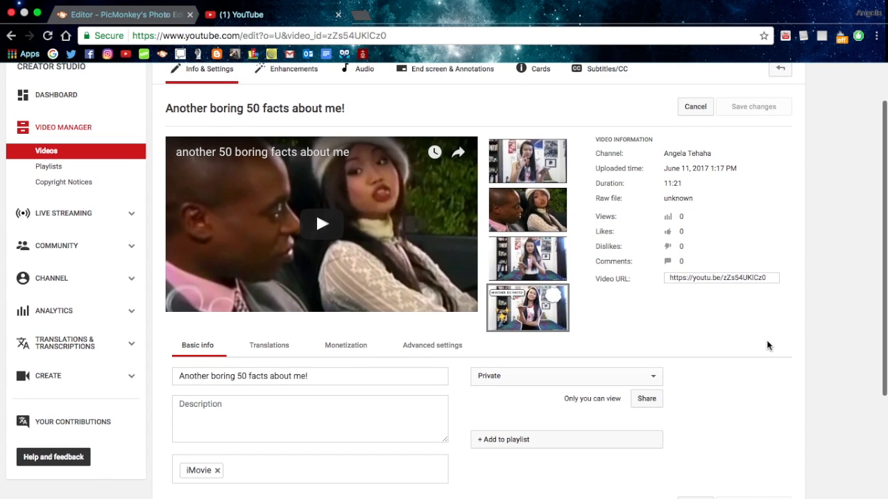
key("ctrl+Left")
key("ctrl+Left")
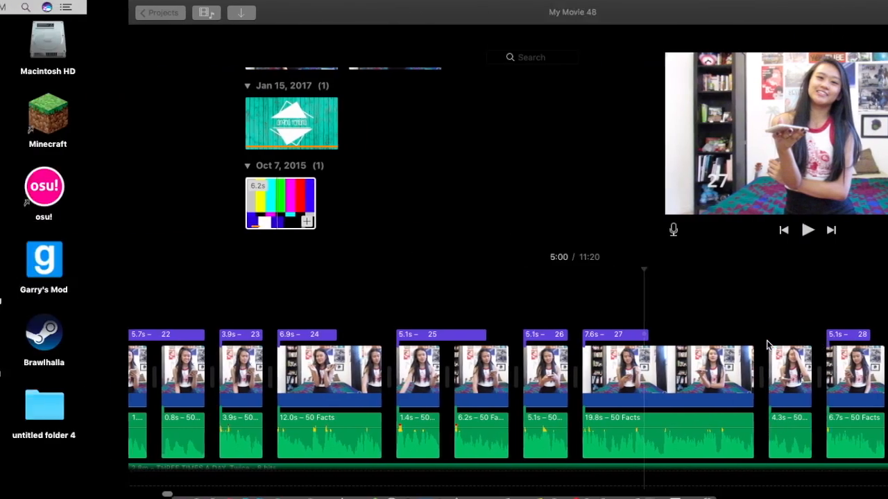
key("ctrl+Right")
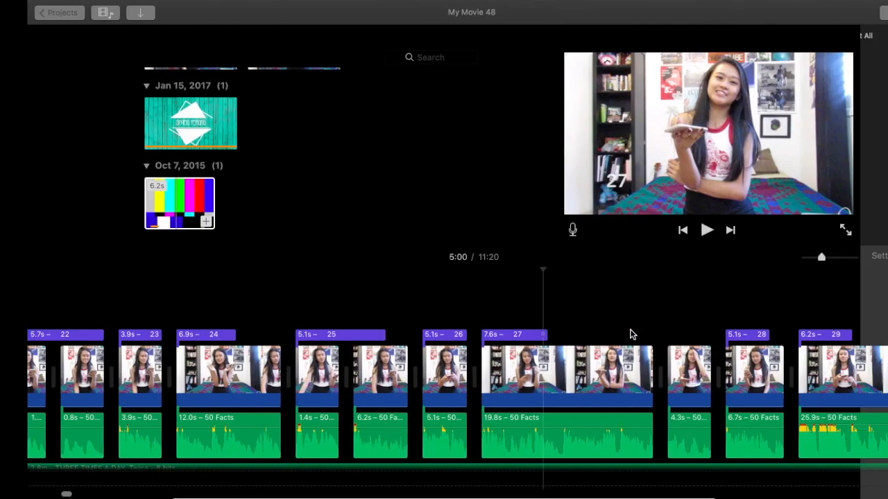